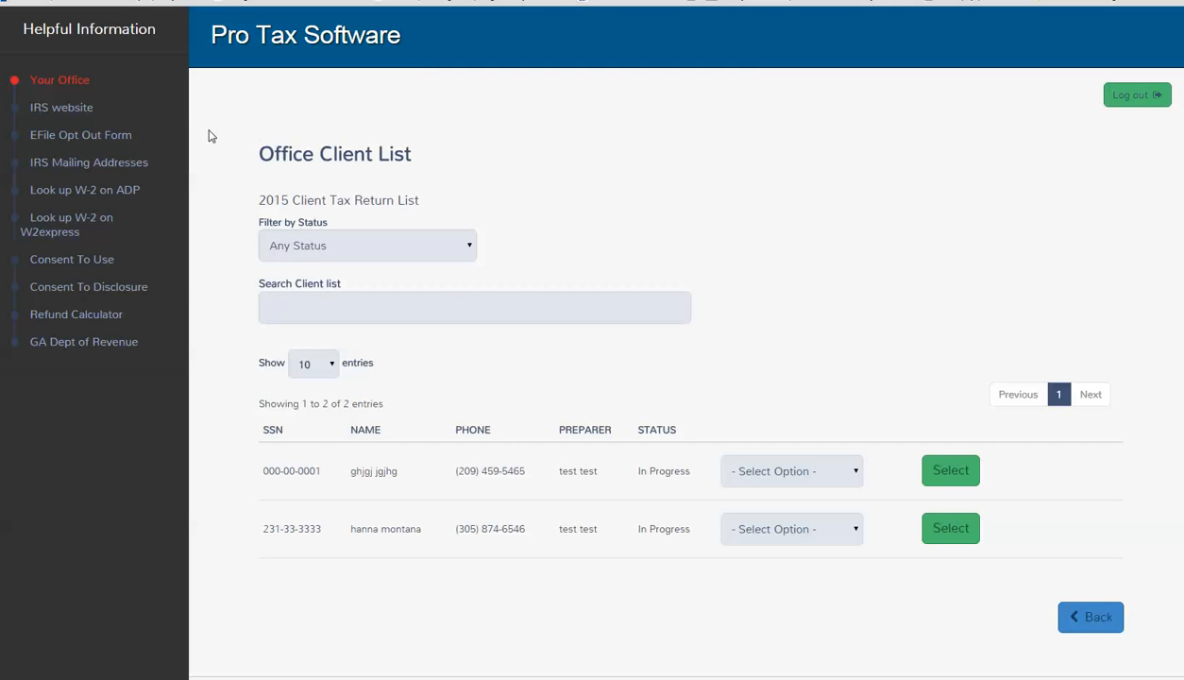
Step: Open the office's client search list and start an Email Return for the second client
click(92, 96)
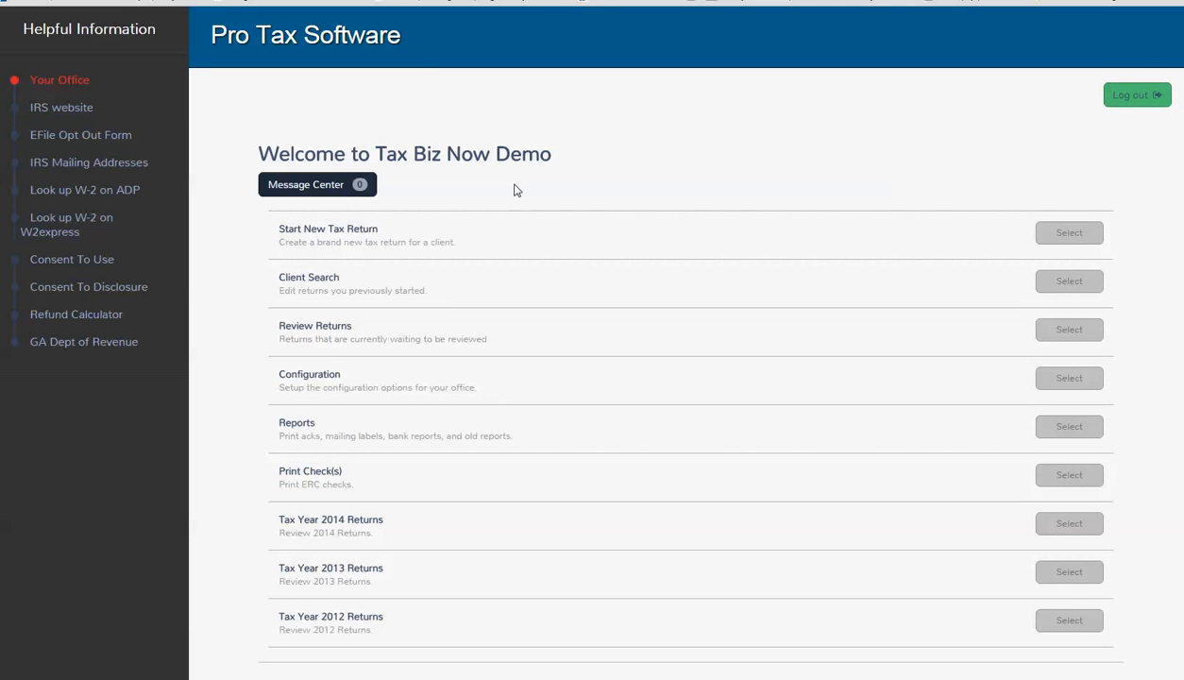
drag(276, 271, 302, 276)
click(302, 277)
click(1039, 287)
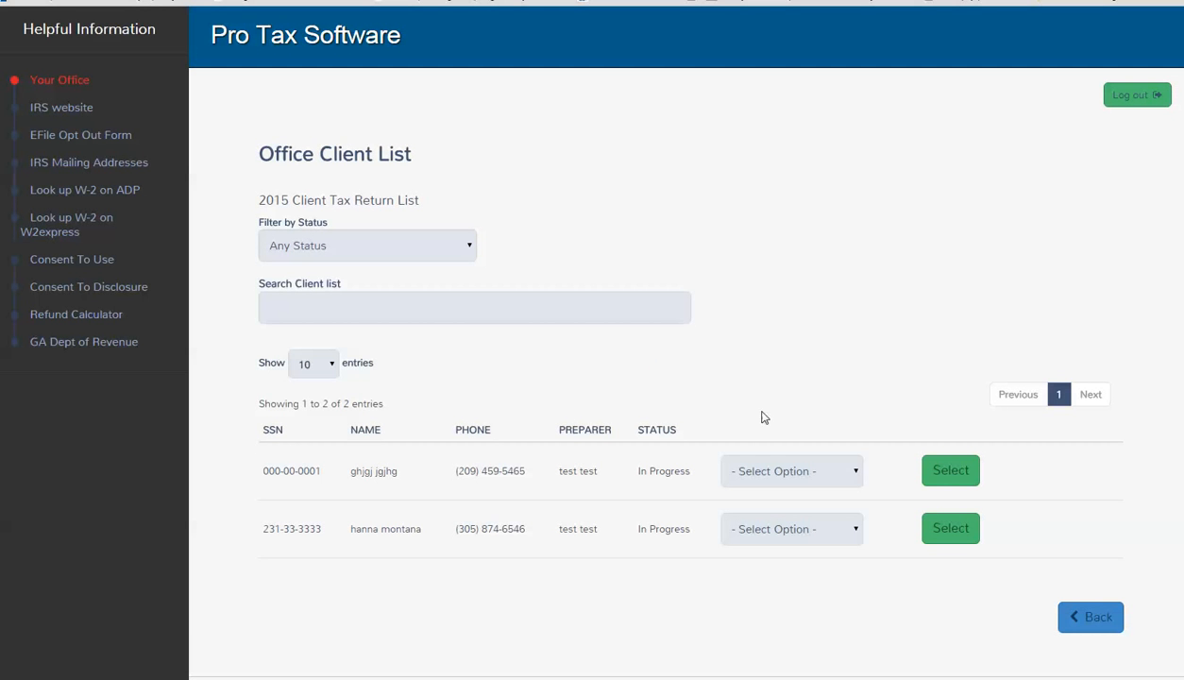
click(855, 535)
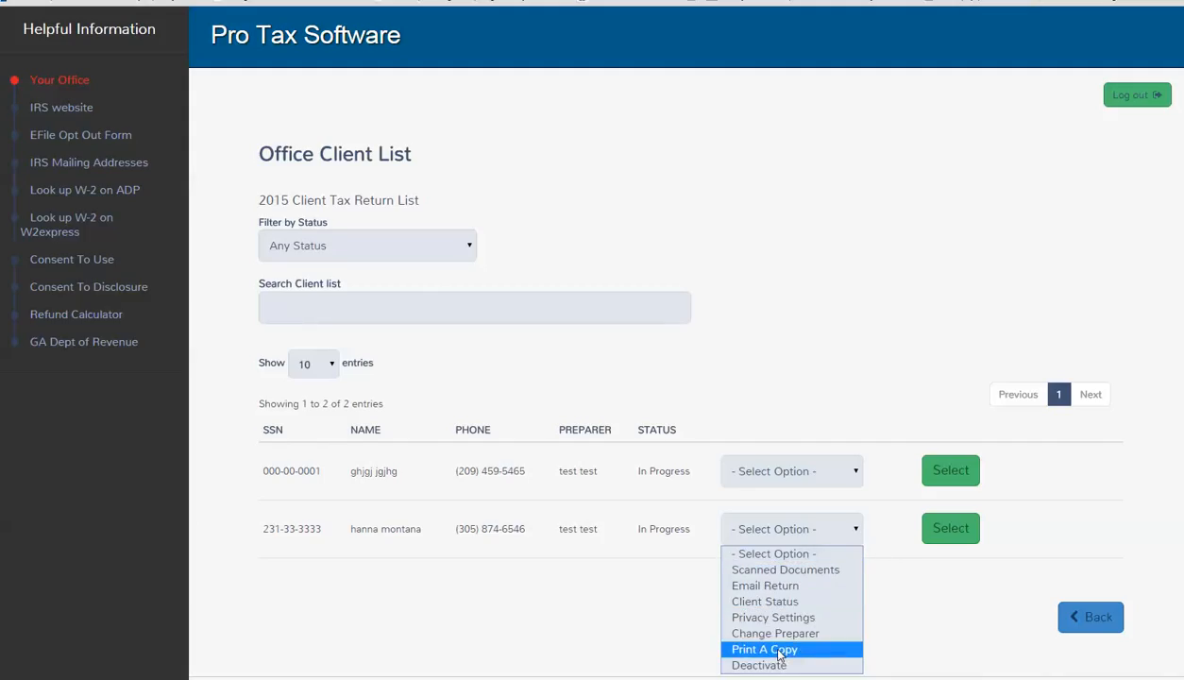
click(781, 587)
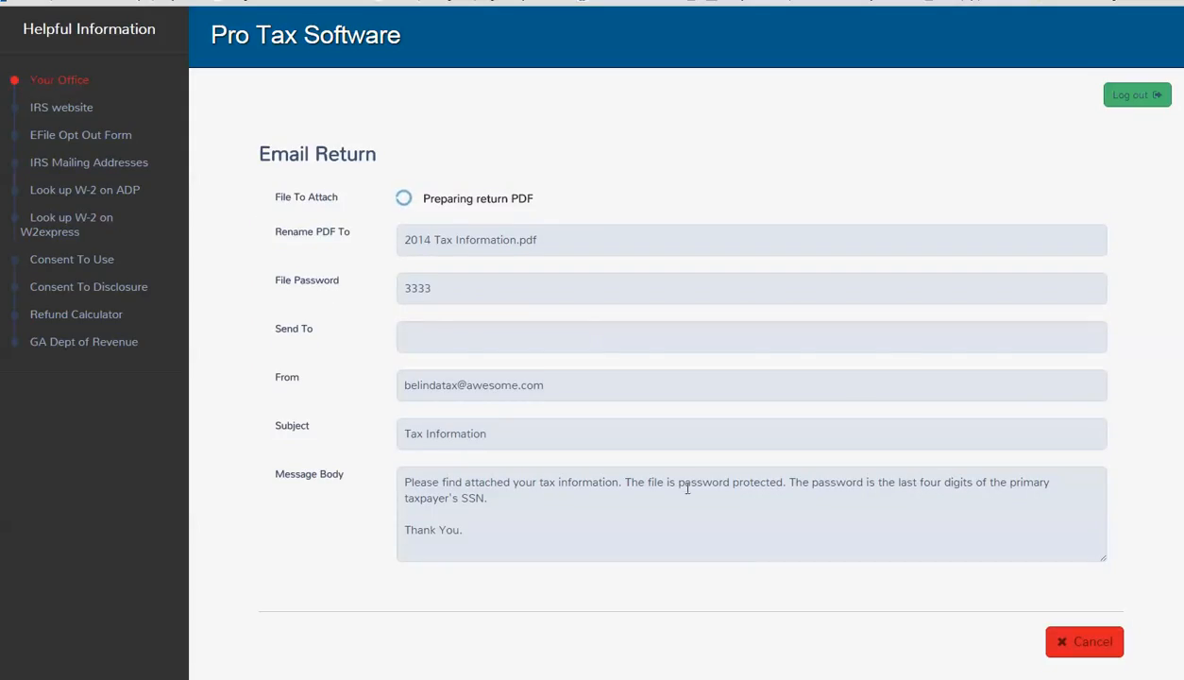
Step: Review the return email's attachment and fields, and copy the From e-mail address into Send To
drag(541, 204, 533, 204)
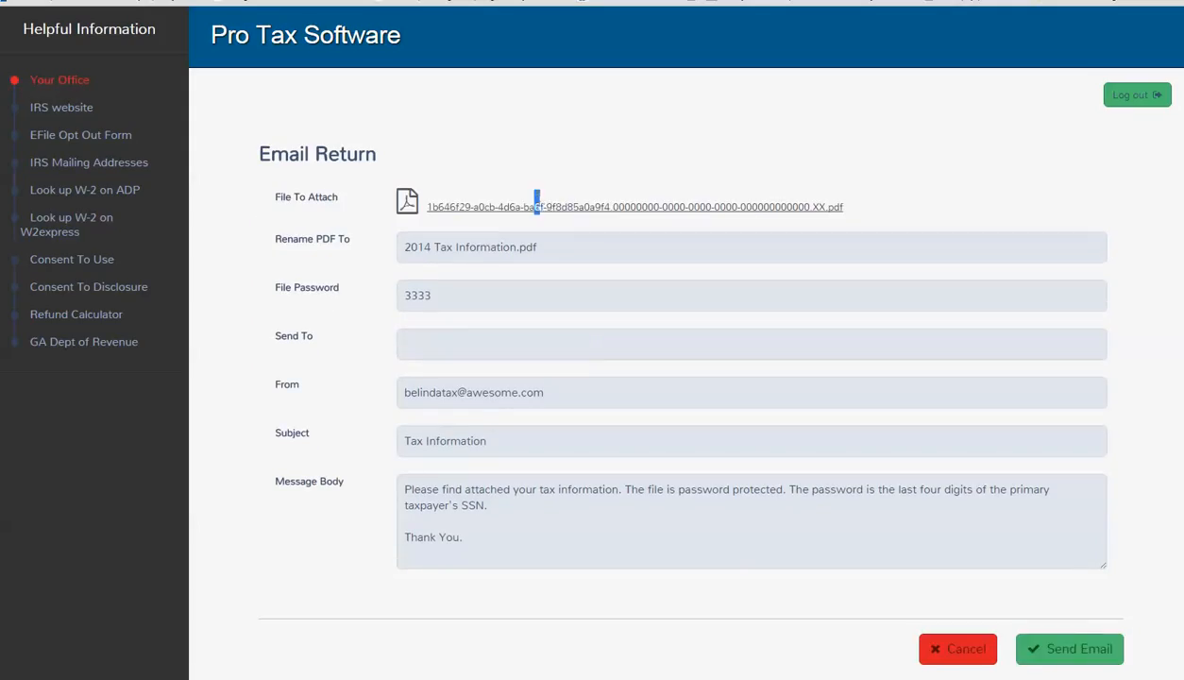
drag(787, 208, 420, 207)
drag(737, 212, 828, 233)
drag(427, 290, 397, 294)
drag(554, 389, 351, 397)
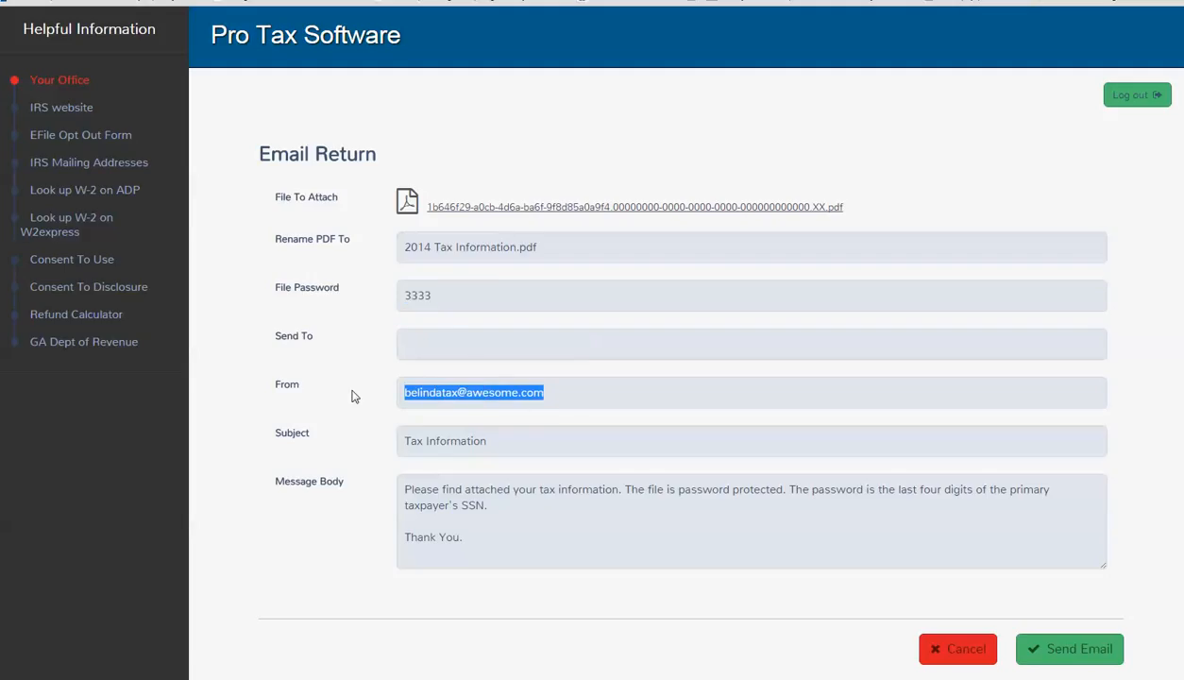
click(445, 354)
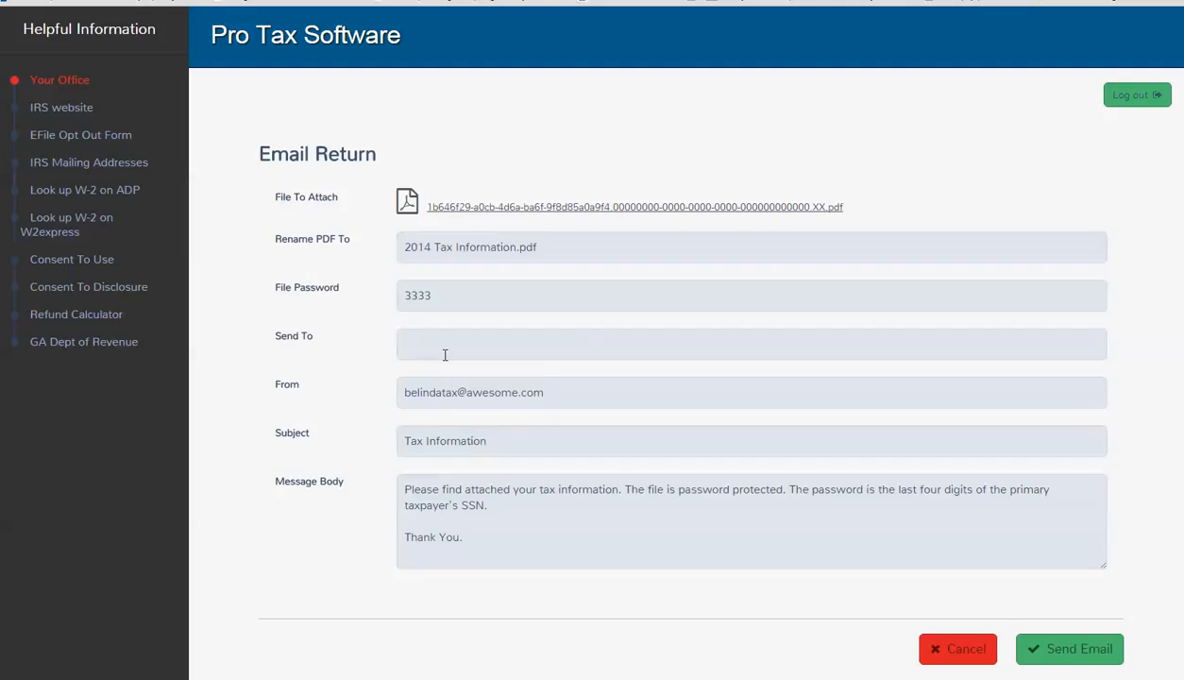
drag(546, 393, 391, 393)
key(ctrl+c)
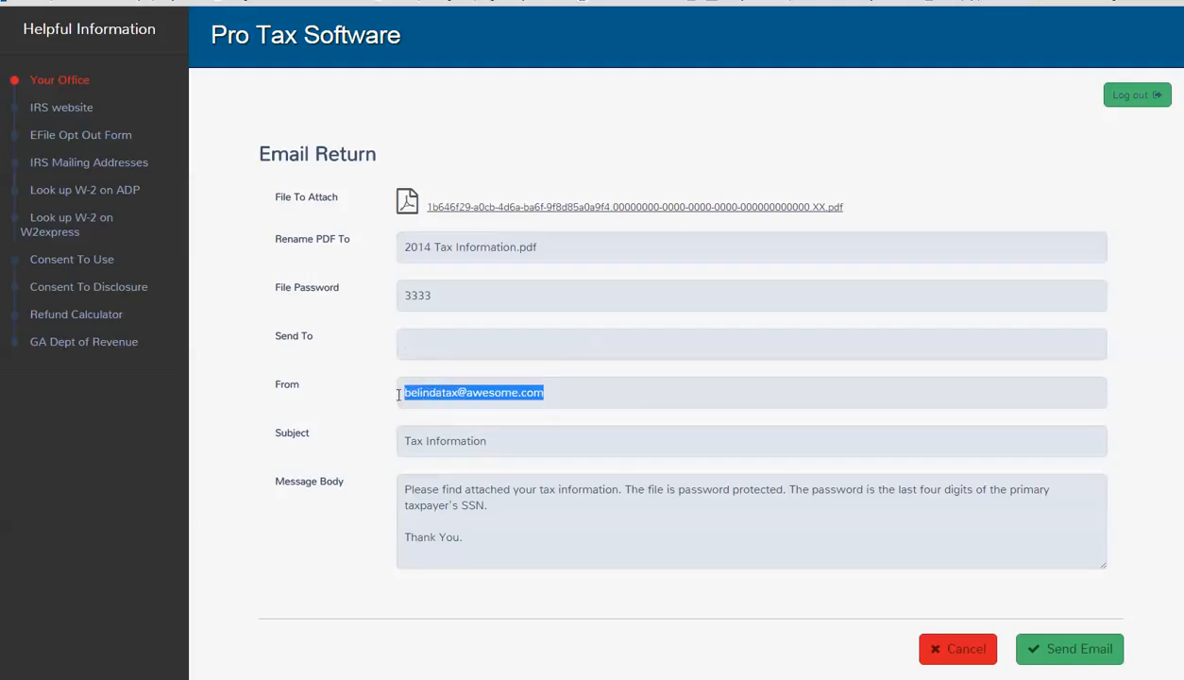
click(446, 346)
key(ctrl+v)
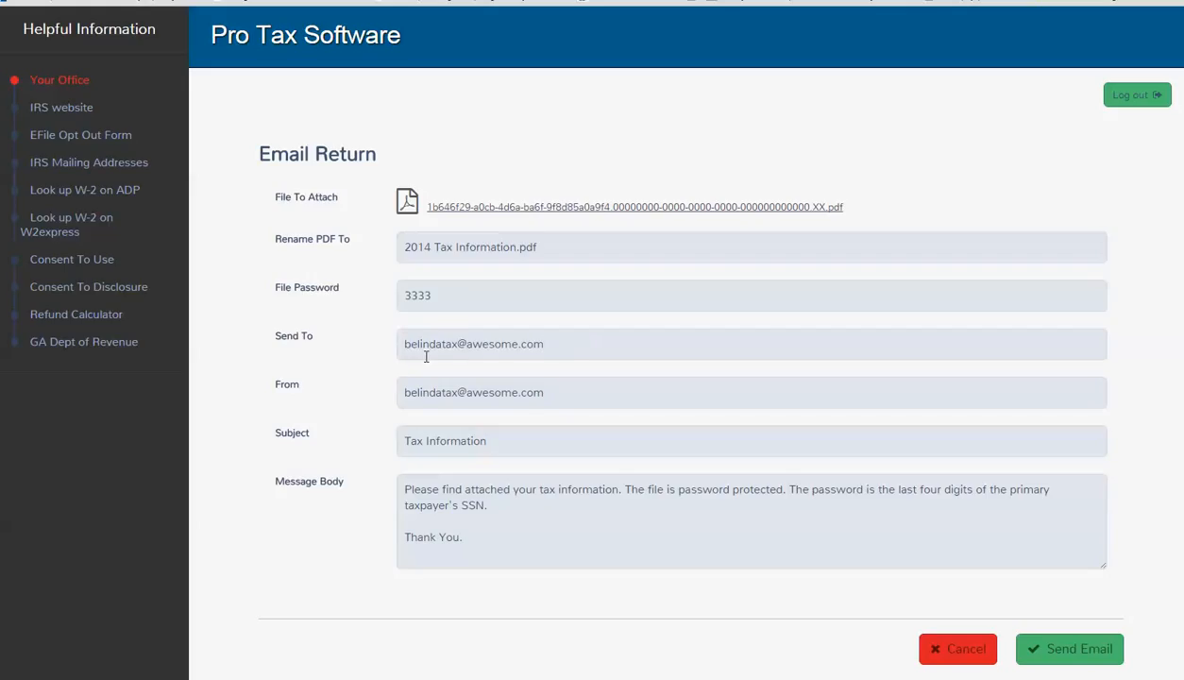
Step: Send the email with the attached return PDF and go back to the office client list
drag(553, 344, 395, 346)
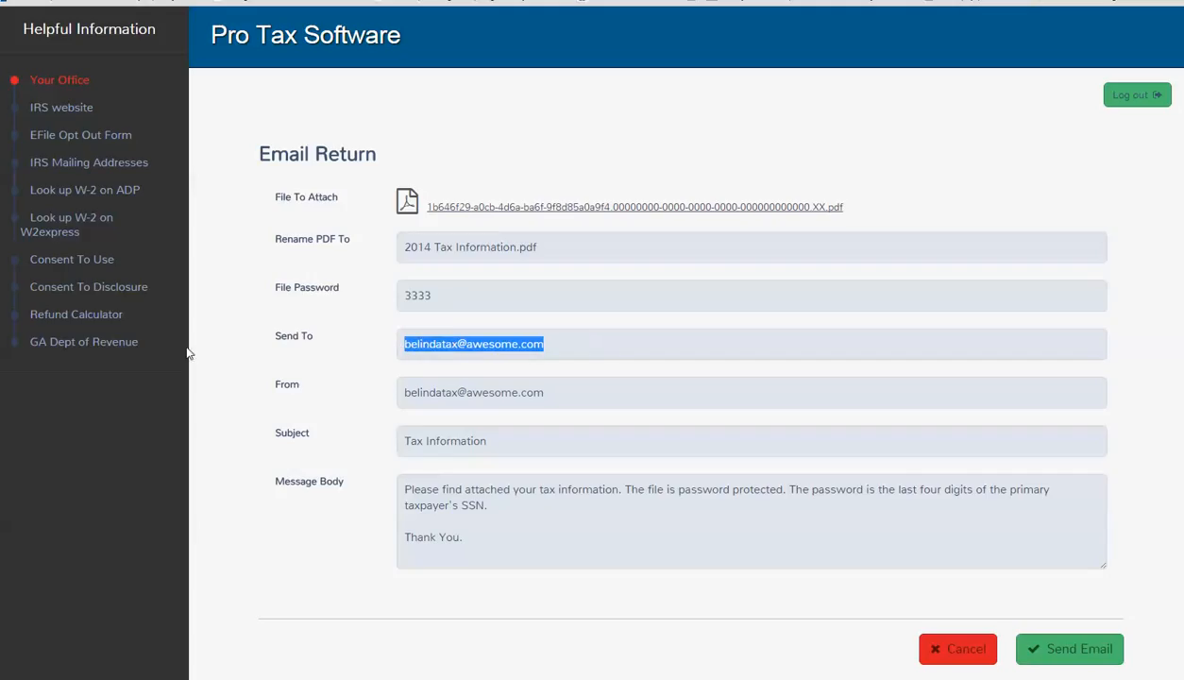
click(336, 417)
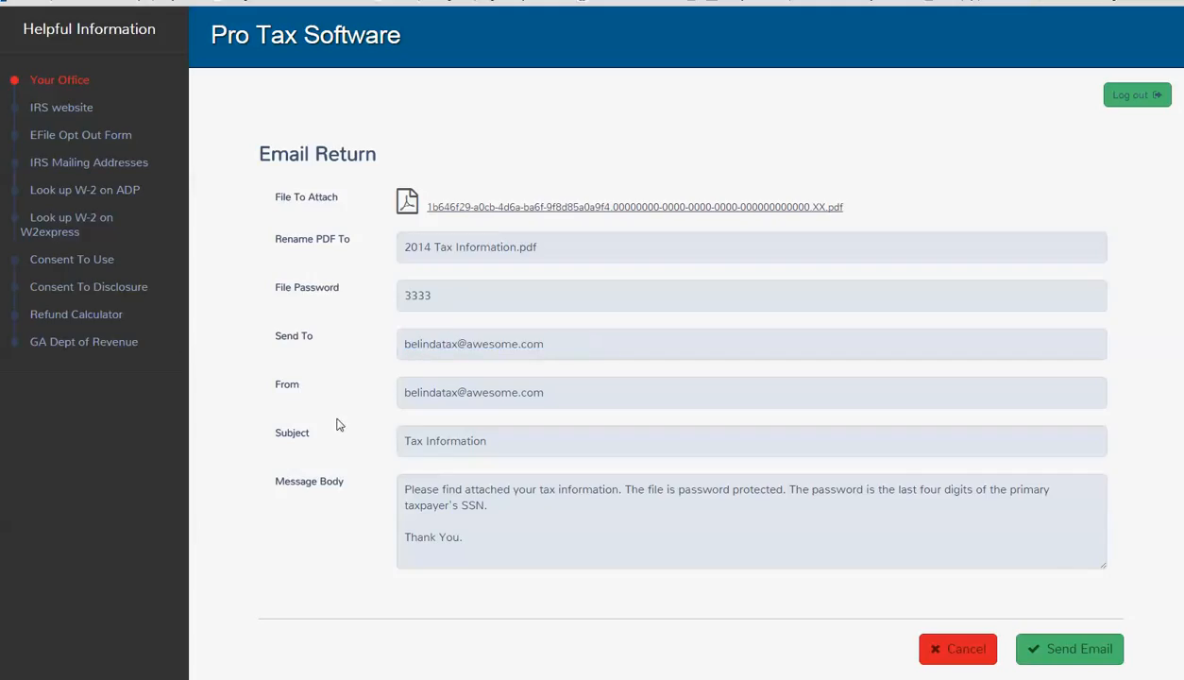
click(1051, 652)
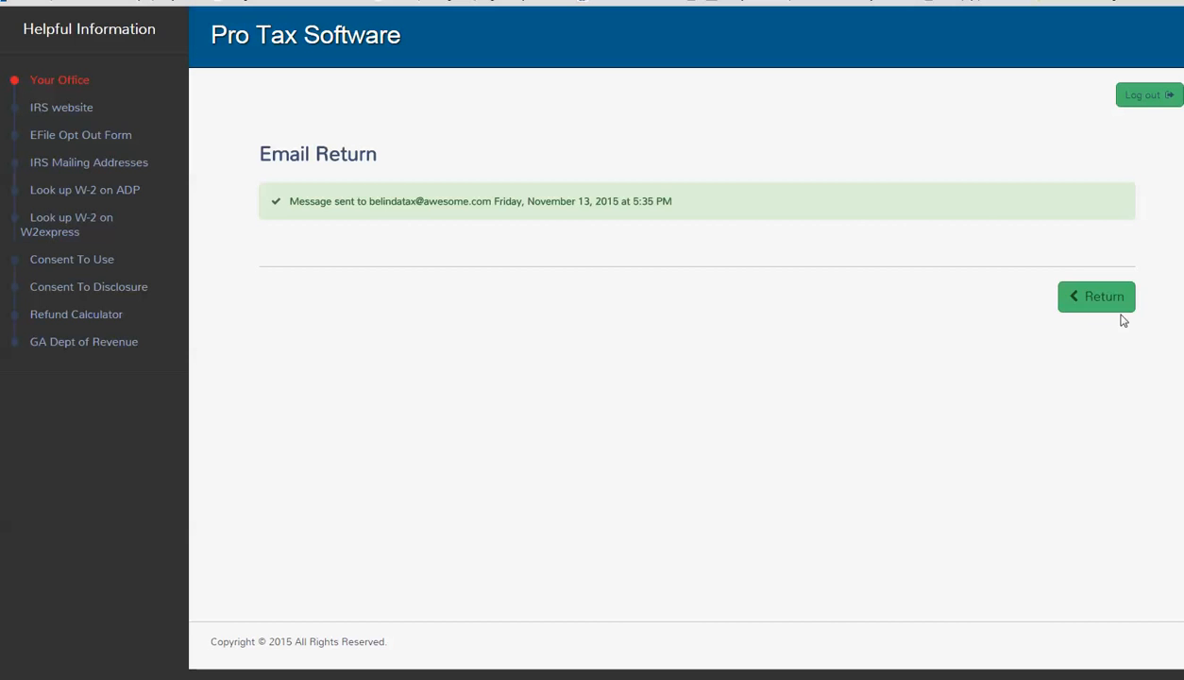
click(1093, 311)
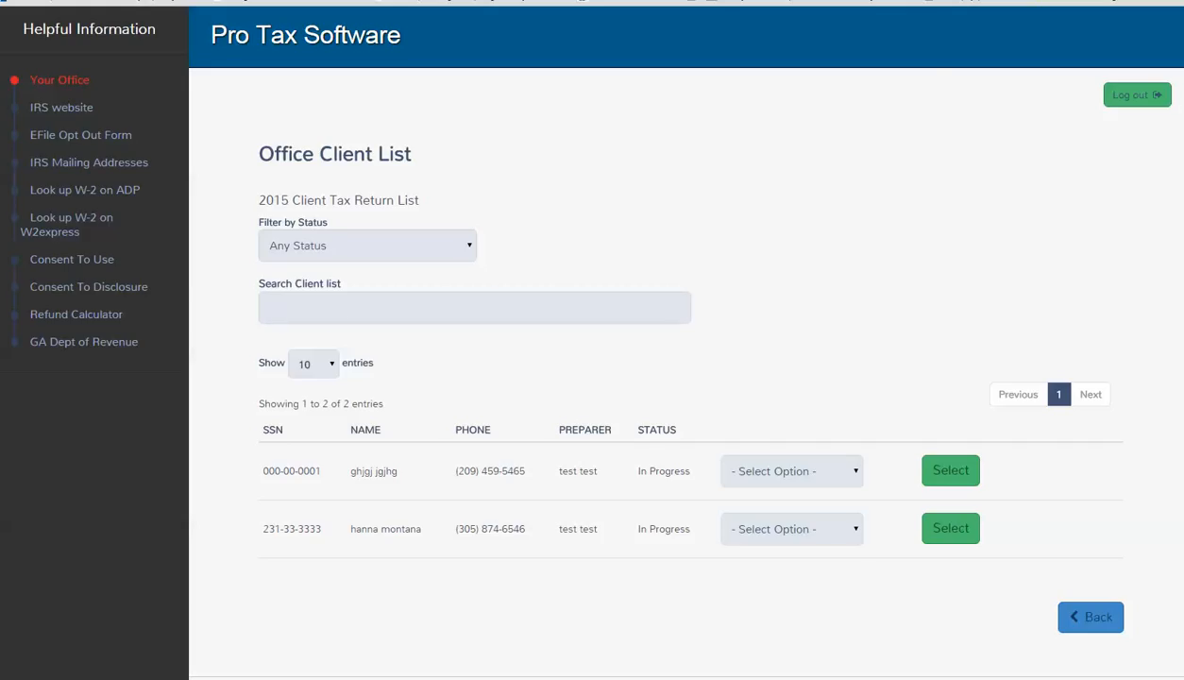
Step: Upload Koala.jpg from Sample Pictures to the second client's scanned documents and close the upload window
click(849, 535)
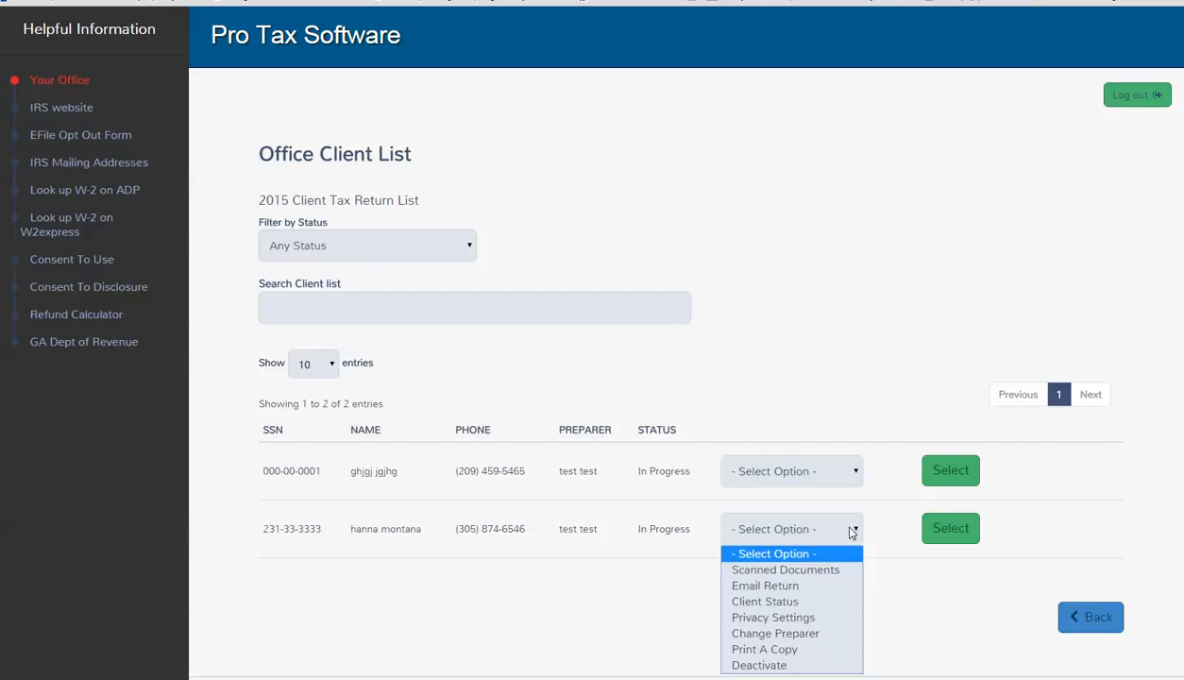
click(812, 569)
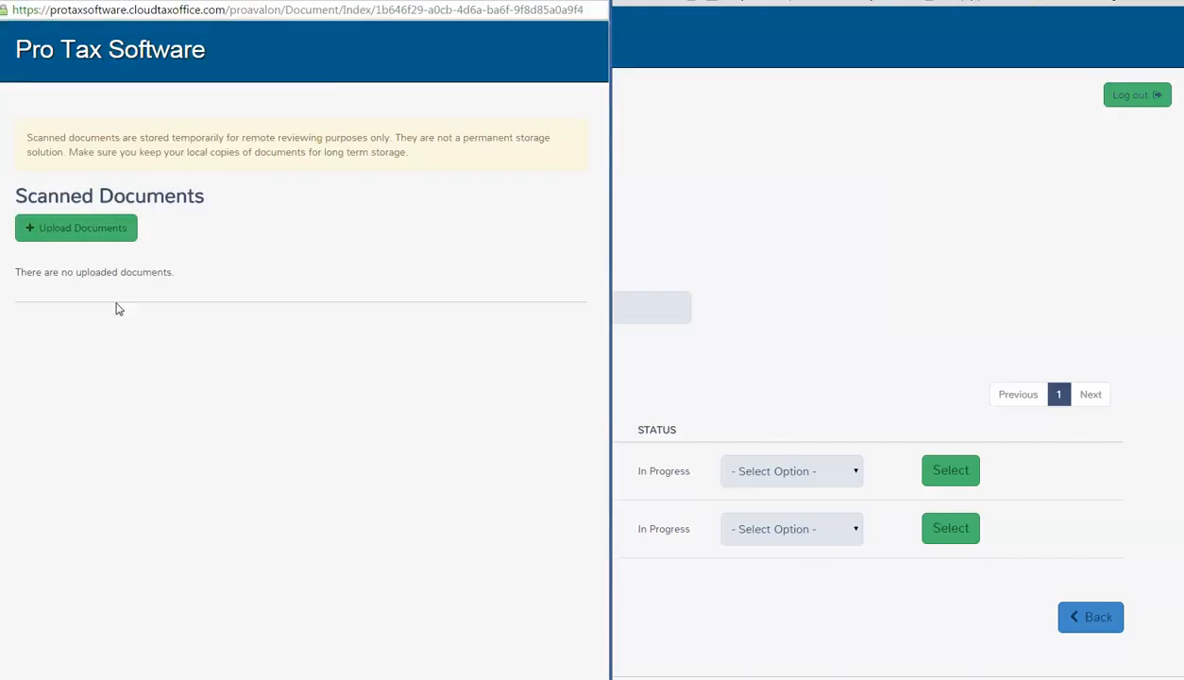
drag(267, 10, 335, 85)
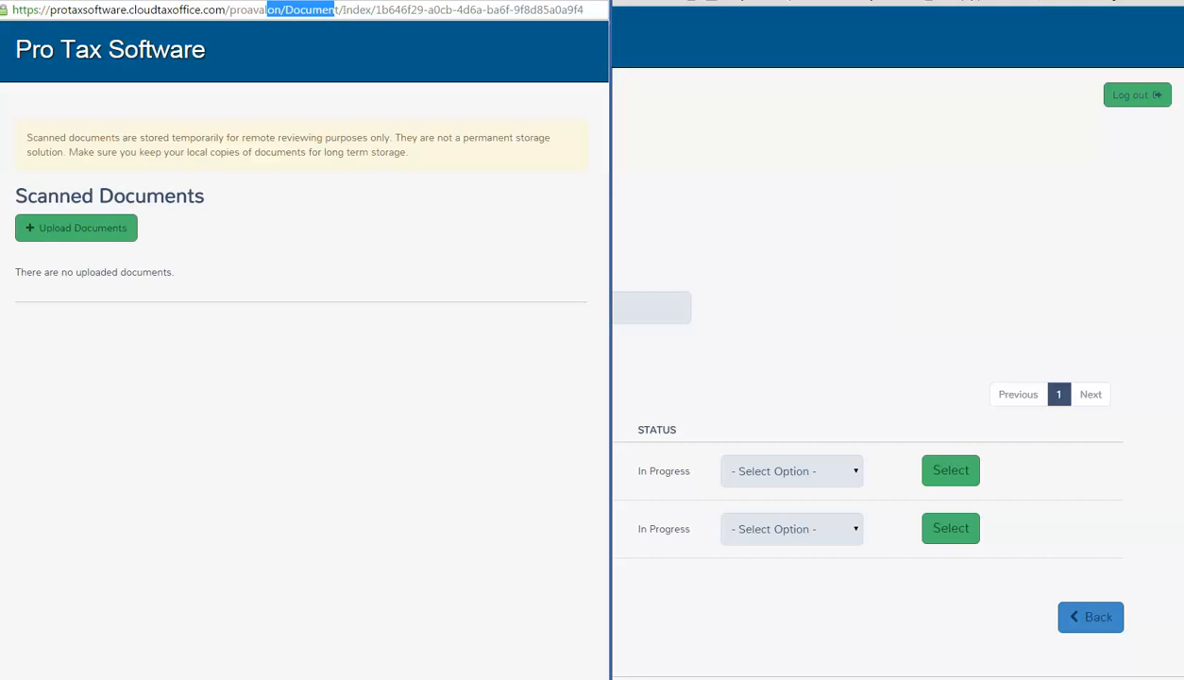
drag(265, 0, 448, 76)
click(290, 314)
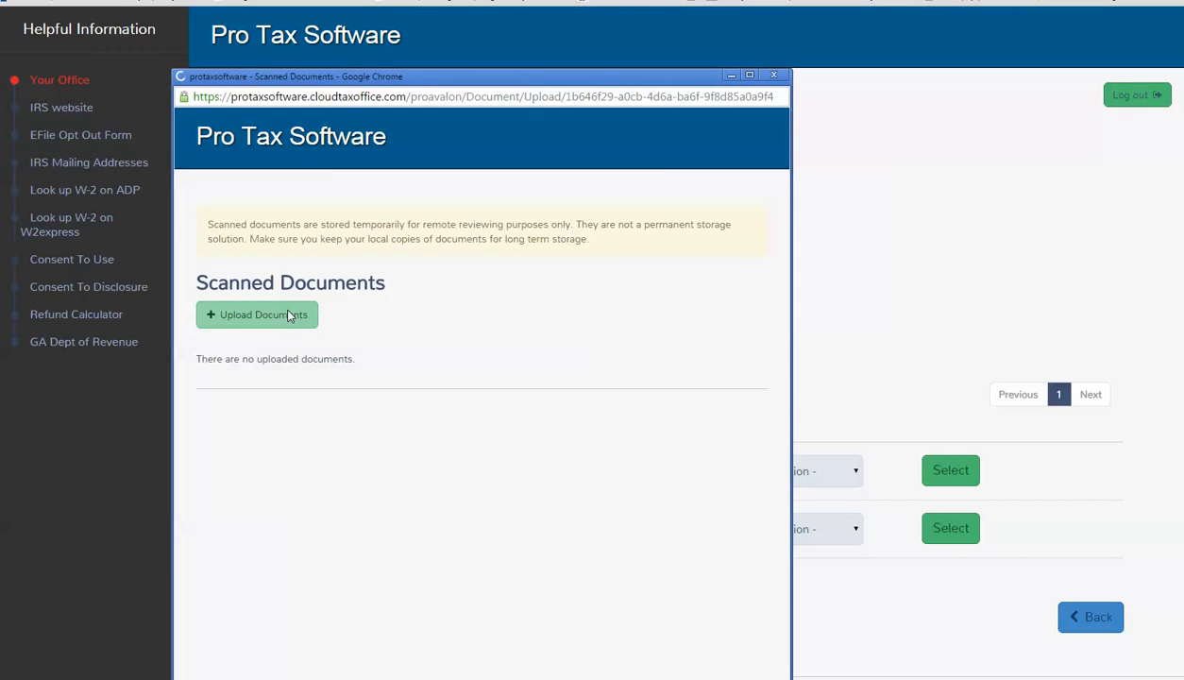
click(293, 324)
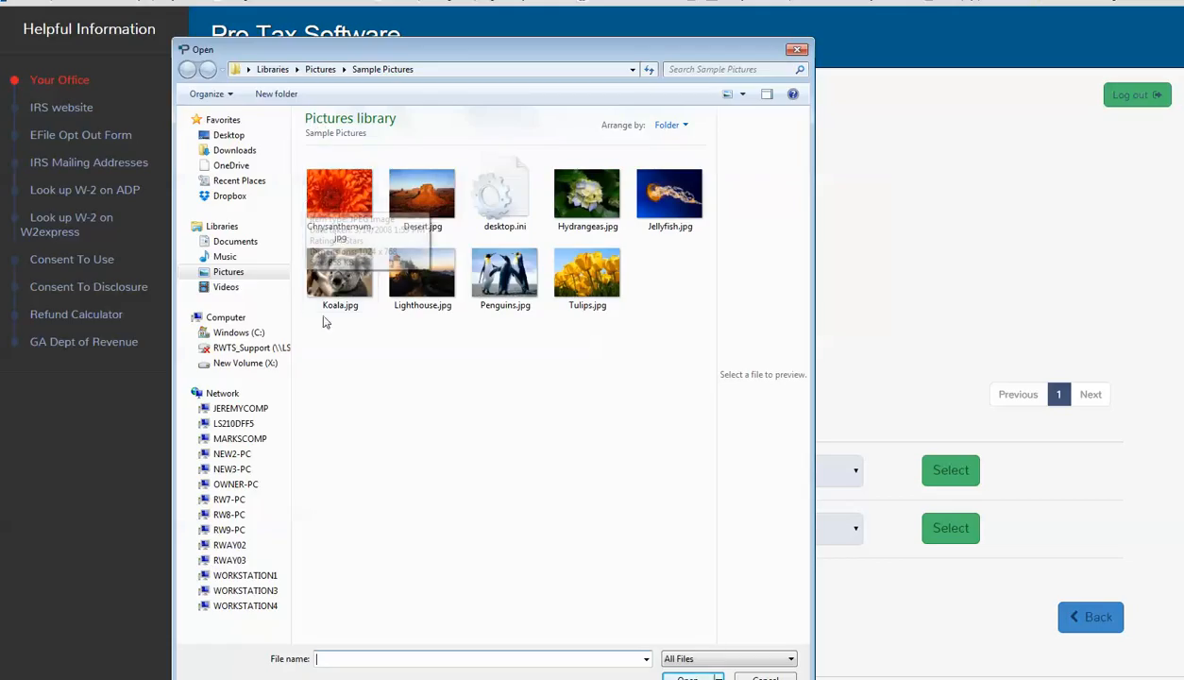
double_click(326, 284)
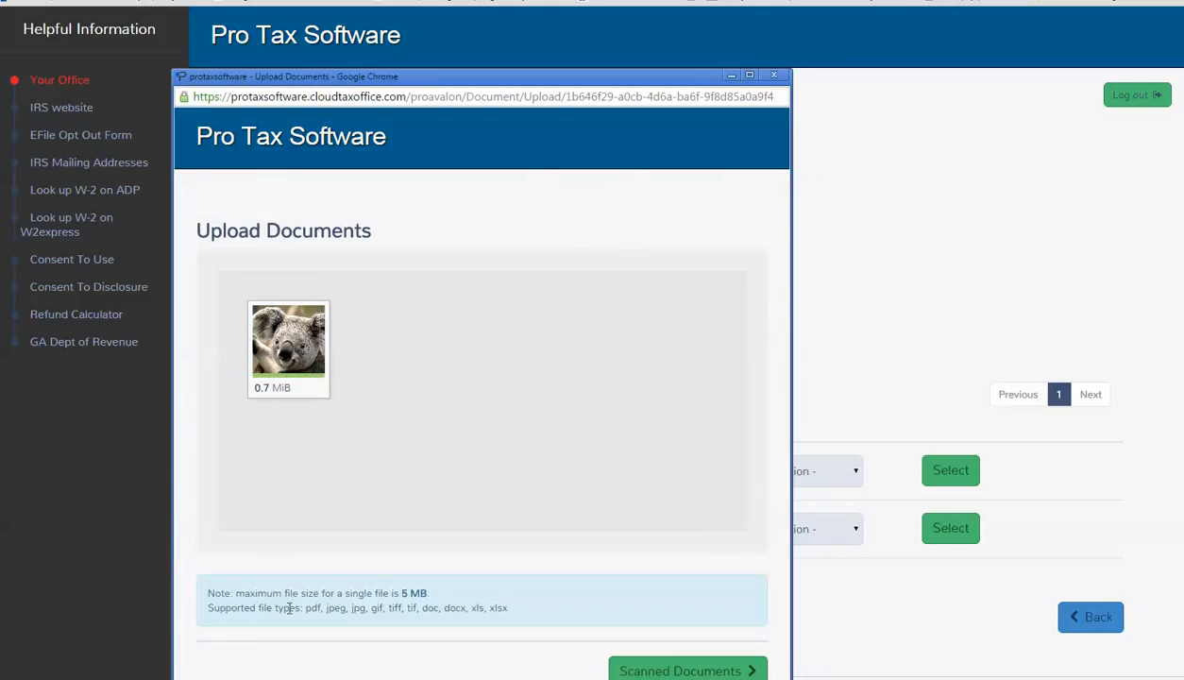
drag(302, 607, 490, 619)
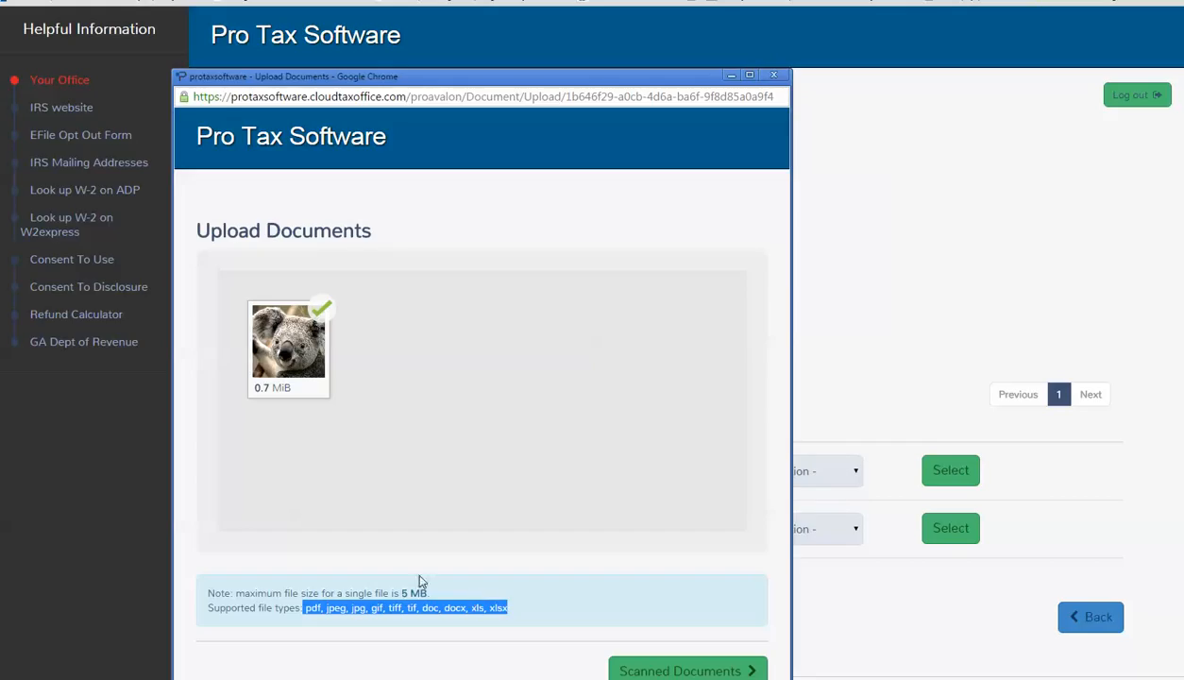
click(785, 77)
Step: View the uploaded Koala.jpg in the second client's scanned documents, and close the window
click(848, 530)
click(833, 570)
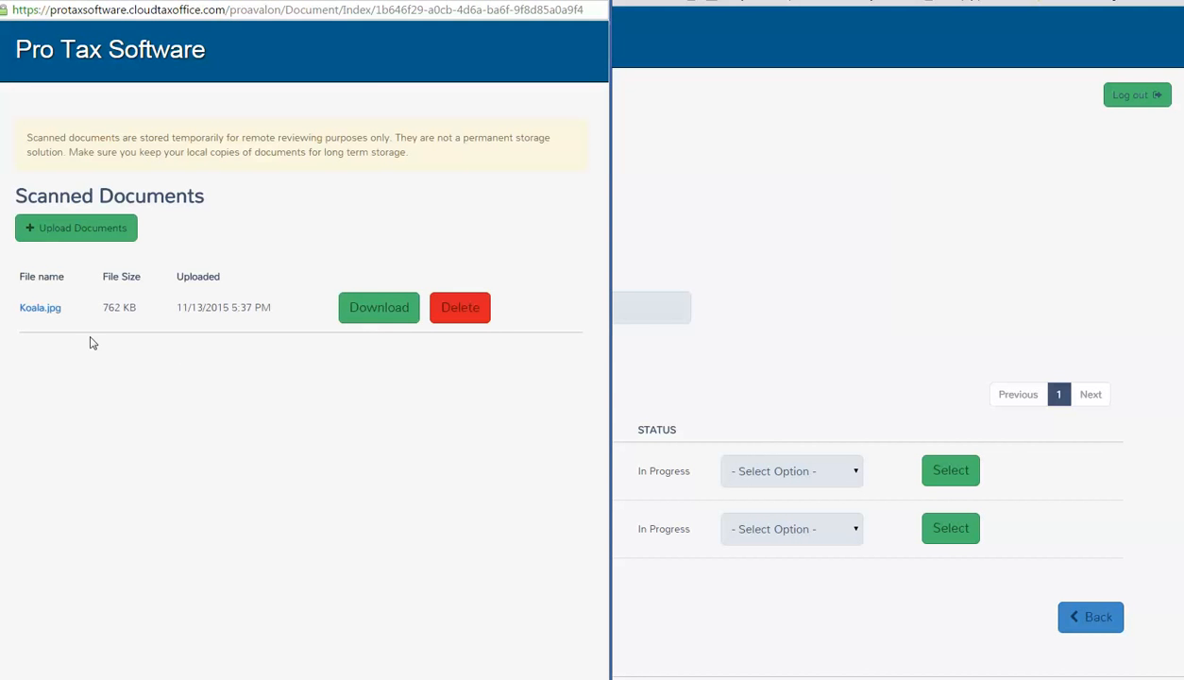
click(31, 315)
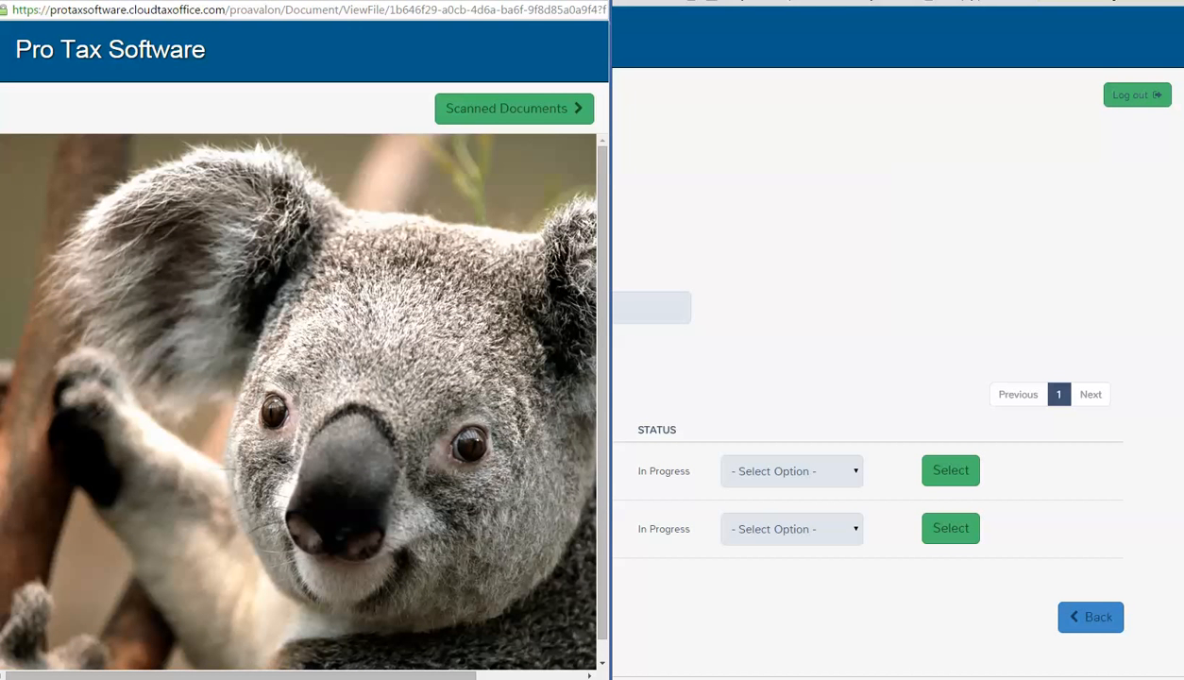
click(595, 1)
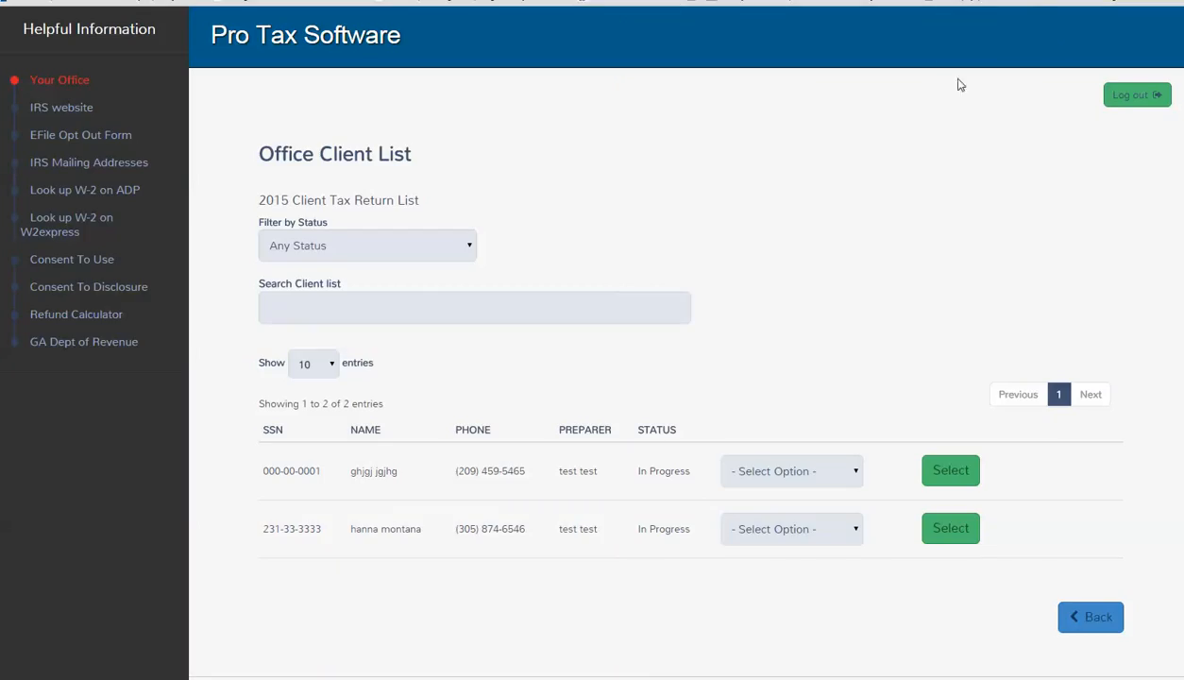
Step: Open the second client's return and draw and save the taxpayer's electronic signature for the submission
click(947, 526)
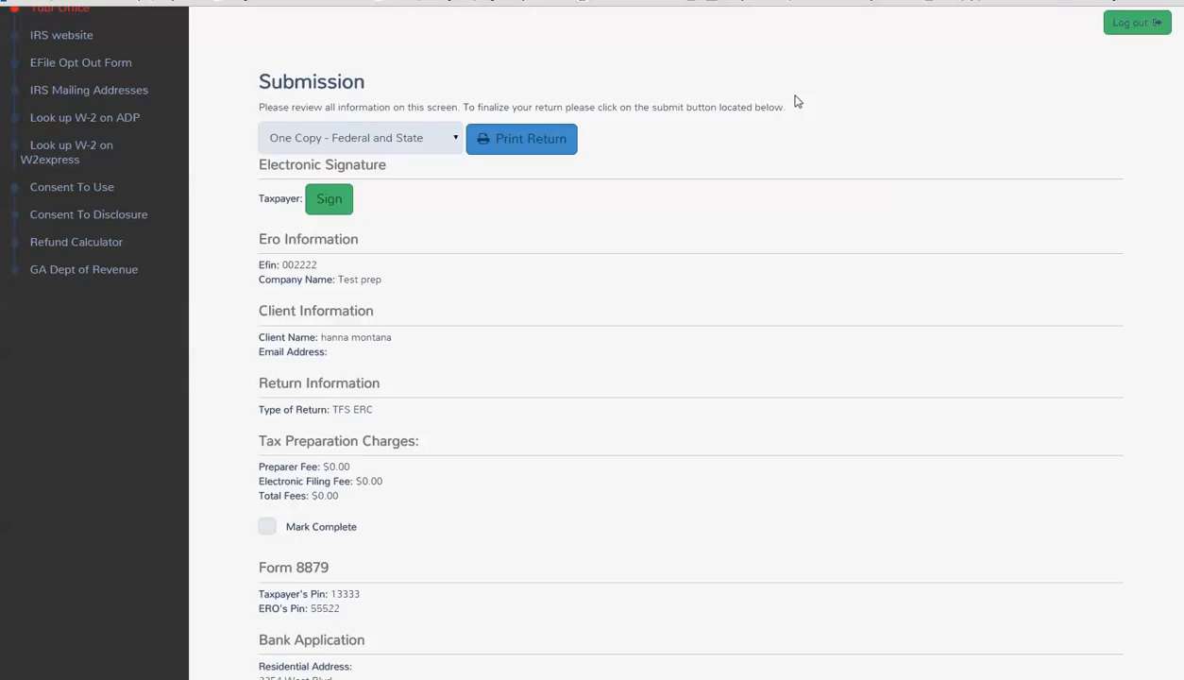
scroll(253, 330, up, 1)
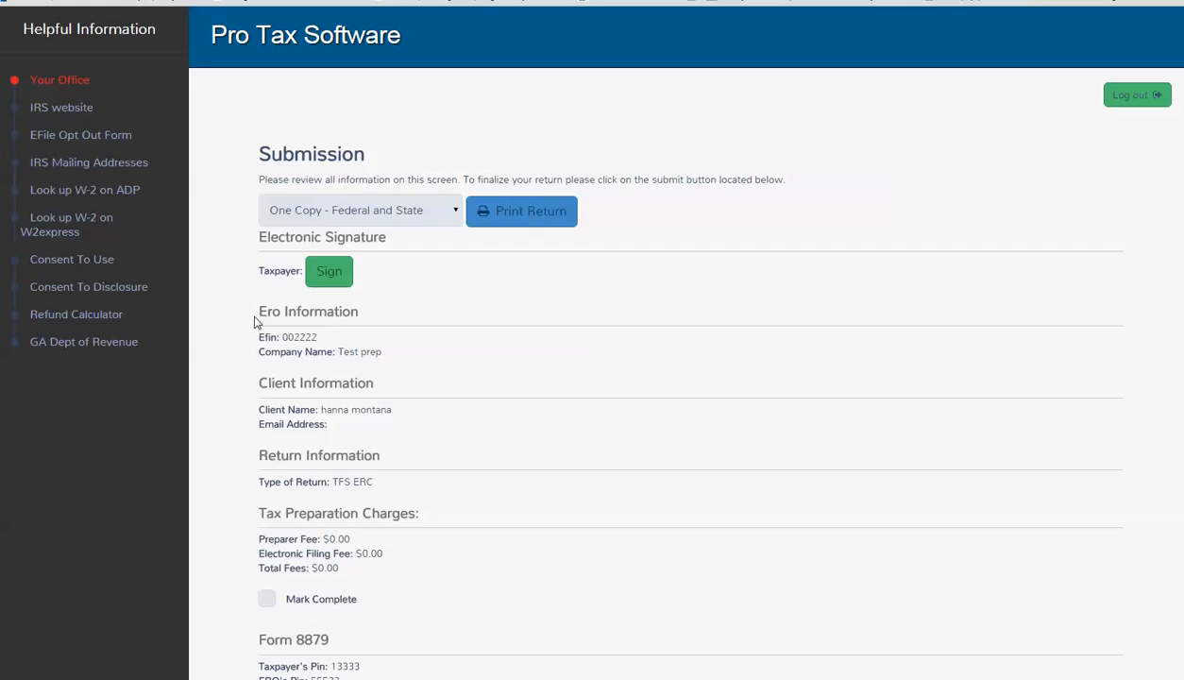
click(329, 272)
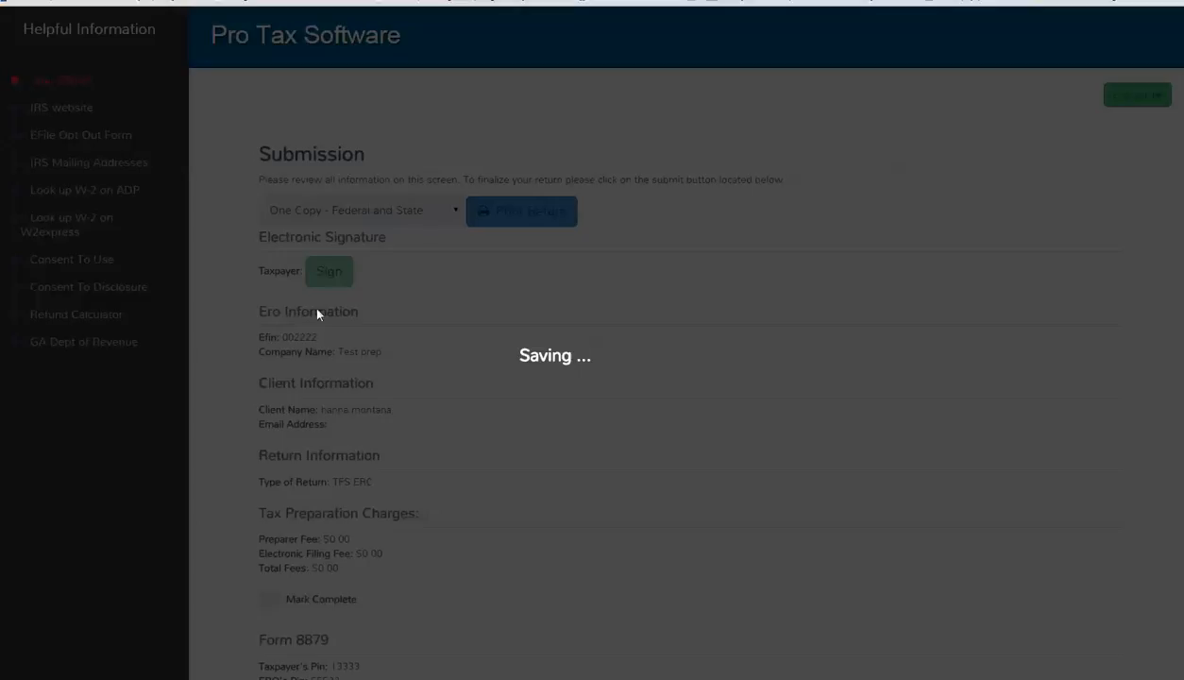
mouse_move(346, 294)
mouse_down()
mouse_move(568, 212)
mouse_move(993, 314)
mouse_up()
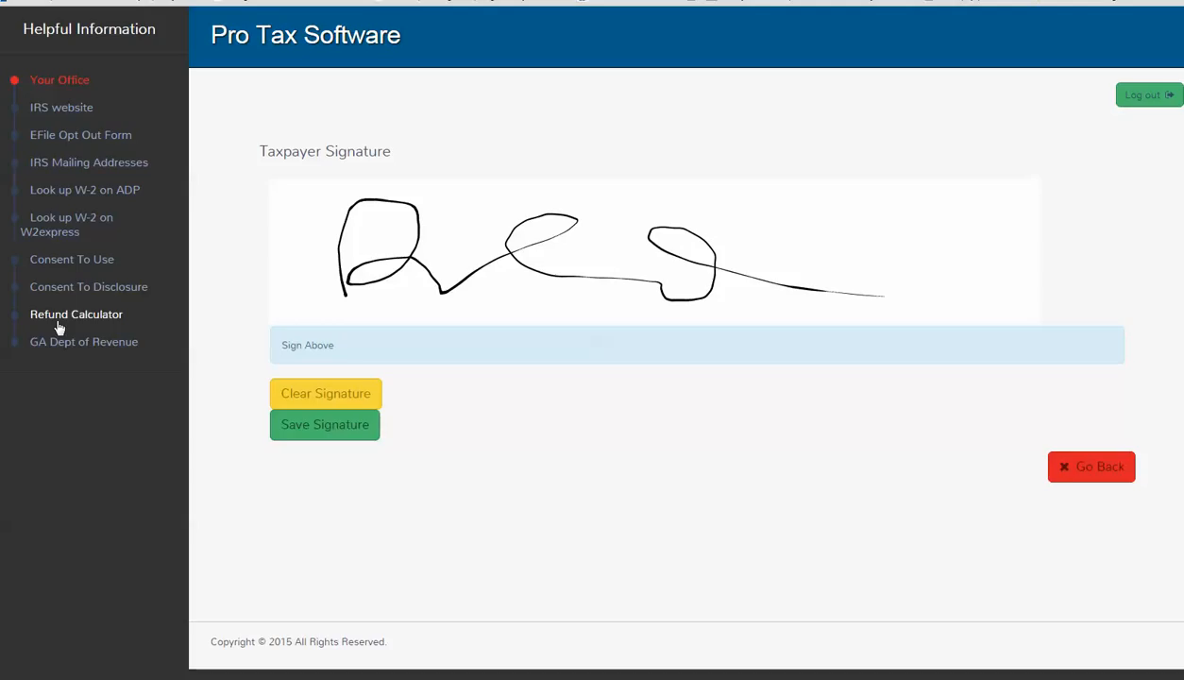
click(301, 423)
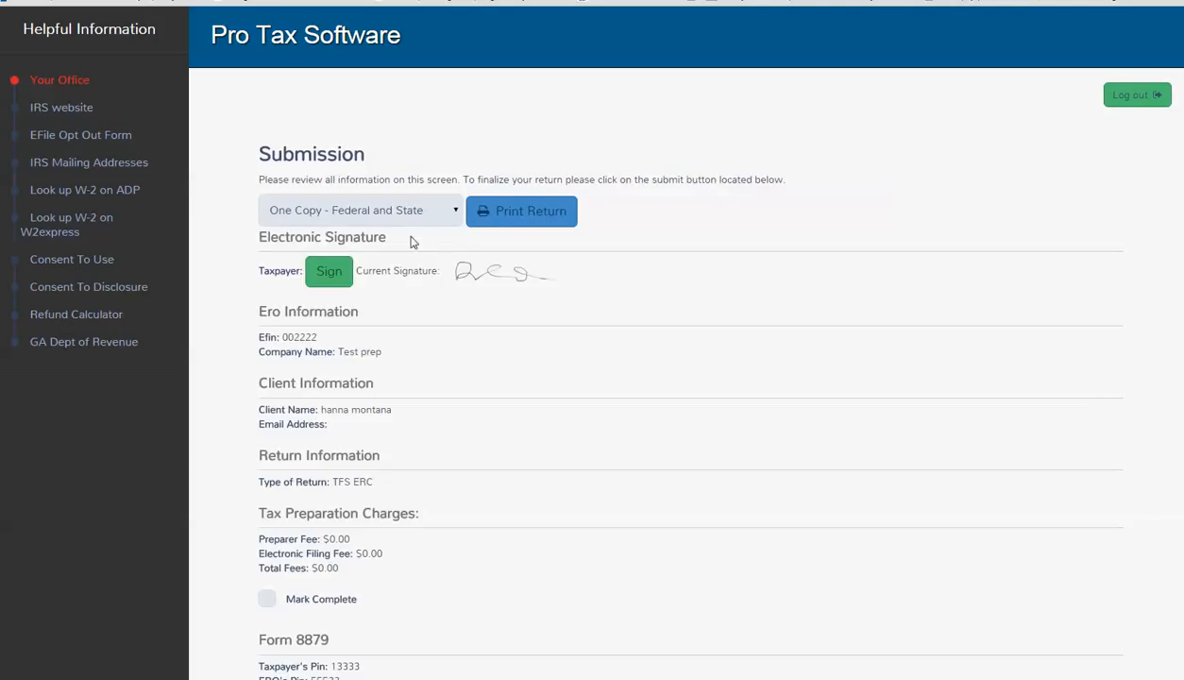
Step: Generate the "One Copy - F8879 Only" printout and examine the signature on Form 8879 and the remaining pages
click(412, 211)
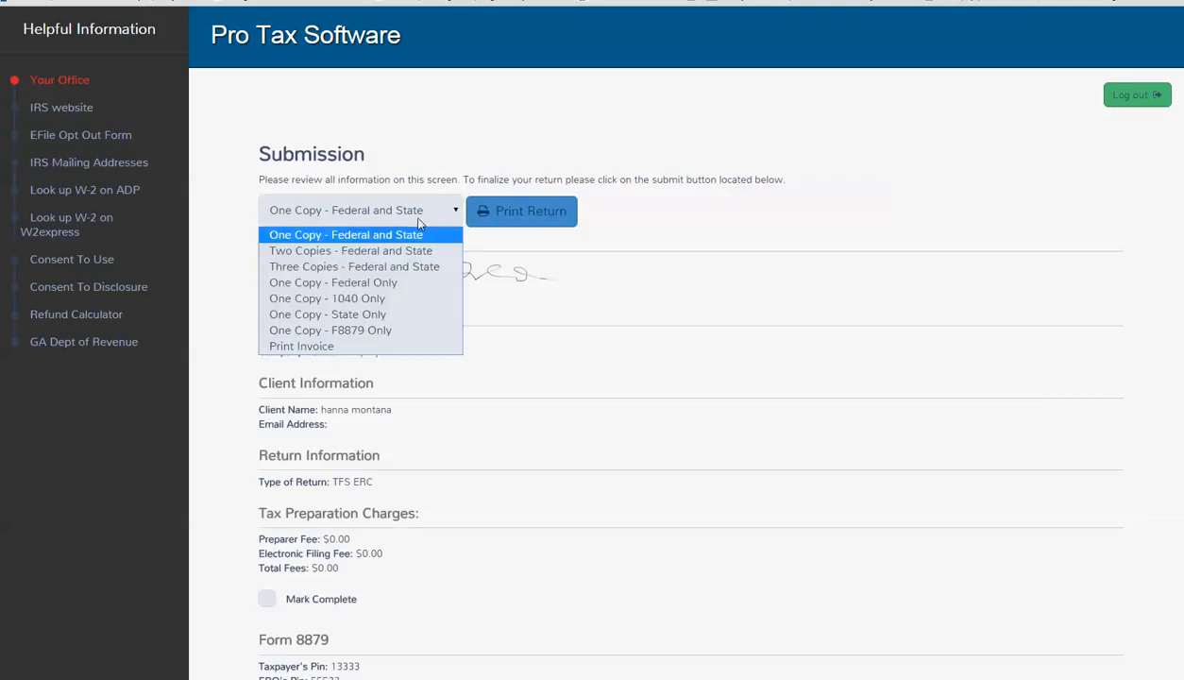
click(382, 330)
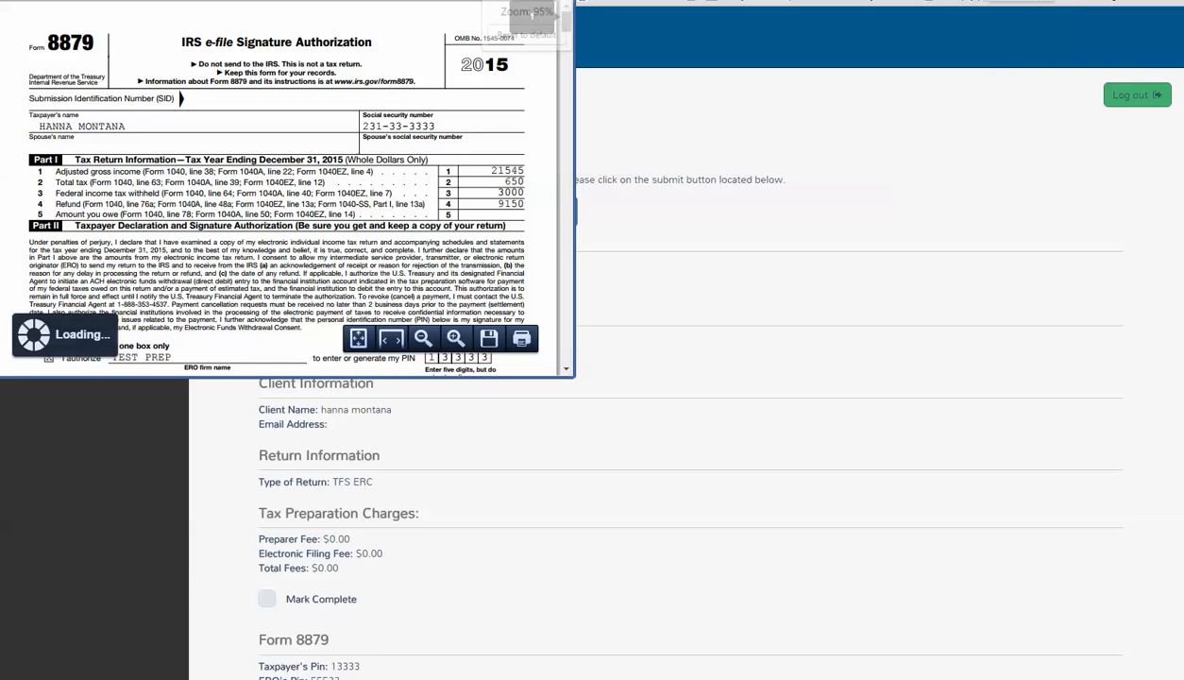
scroll(271, 117, down, 5)
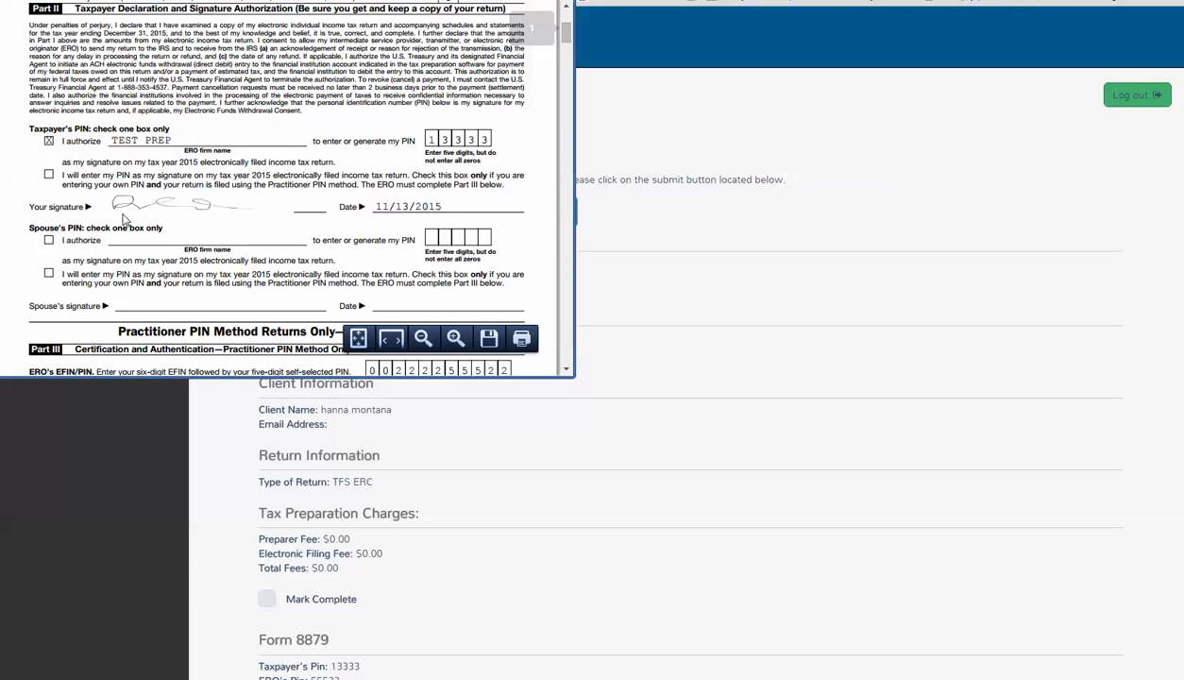
scroll(159, 212, down, 10)
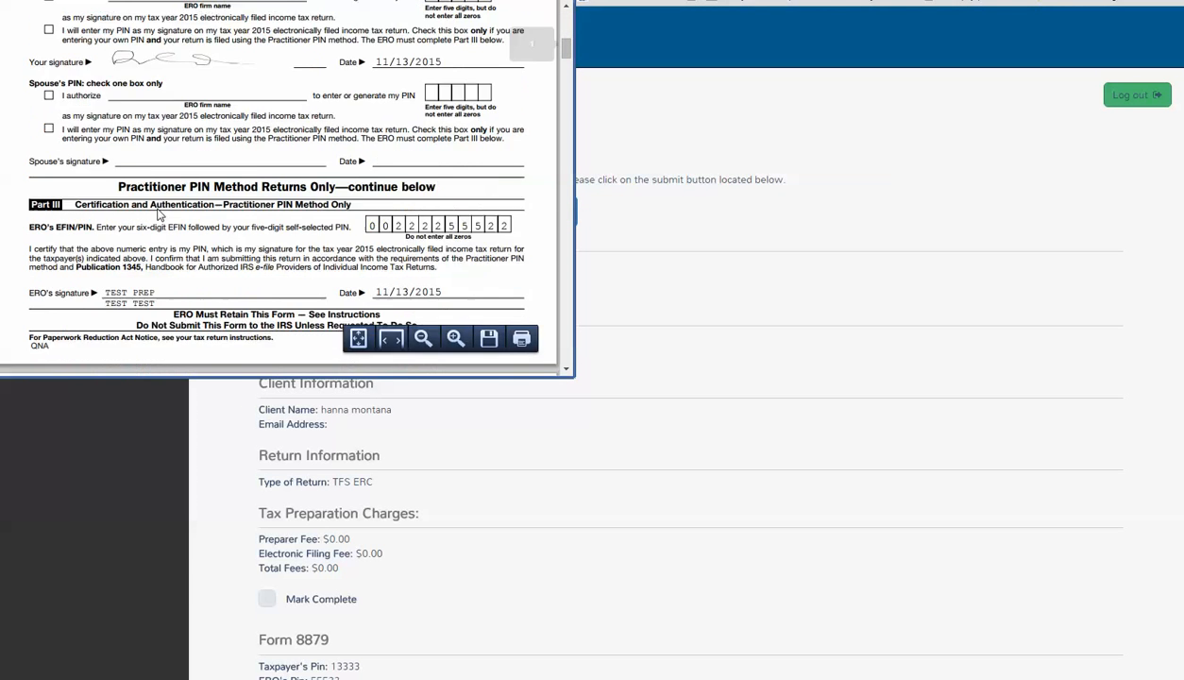
scroll(158, 213, down, 15)
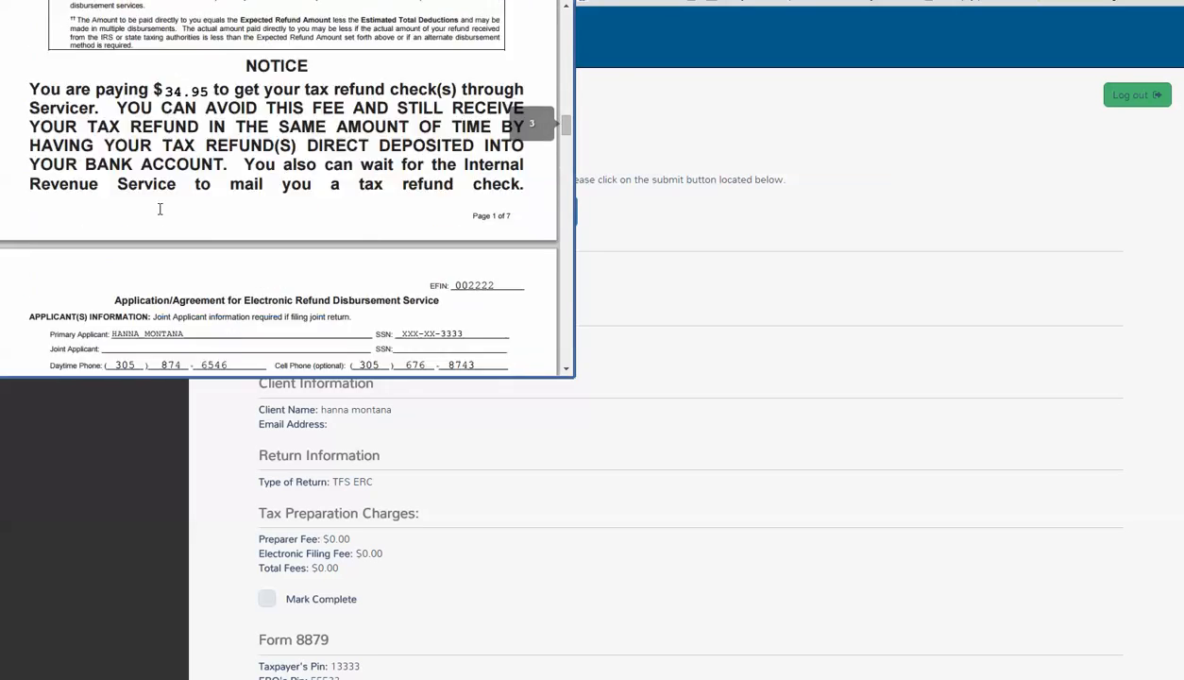
scroll(161, 214, down, 15)
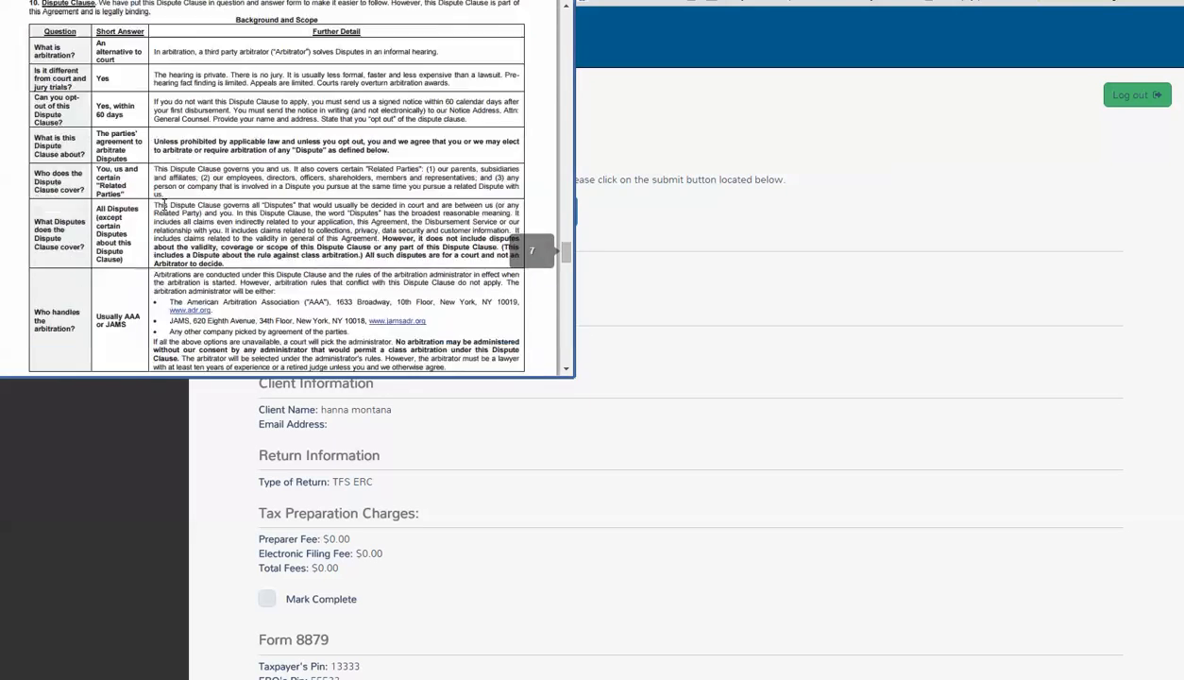
scroll(164, 203, down, 5)
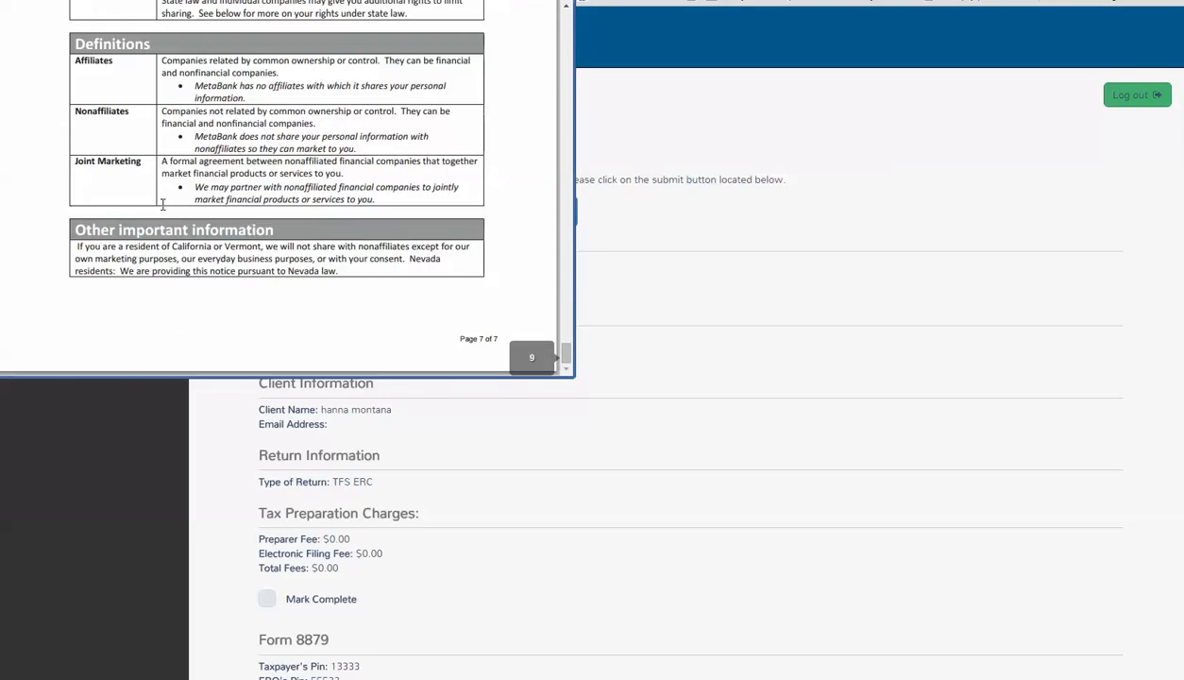
Step: Examine the primary applicant's signature on page 2 of the Electronic Refund Disbursement Service agreement, and close the printout
scroll(162, 203, up, 15)
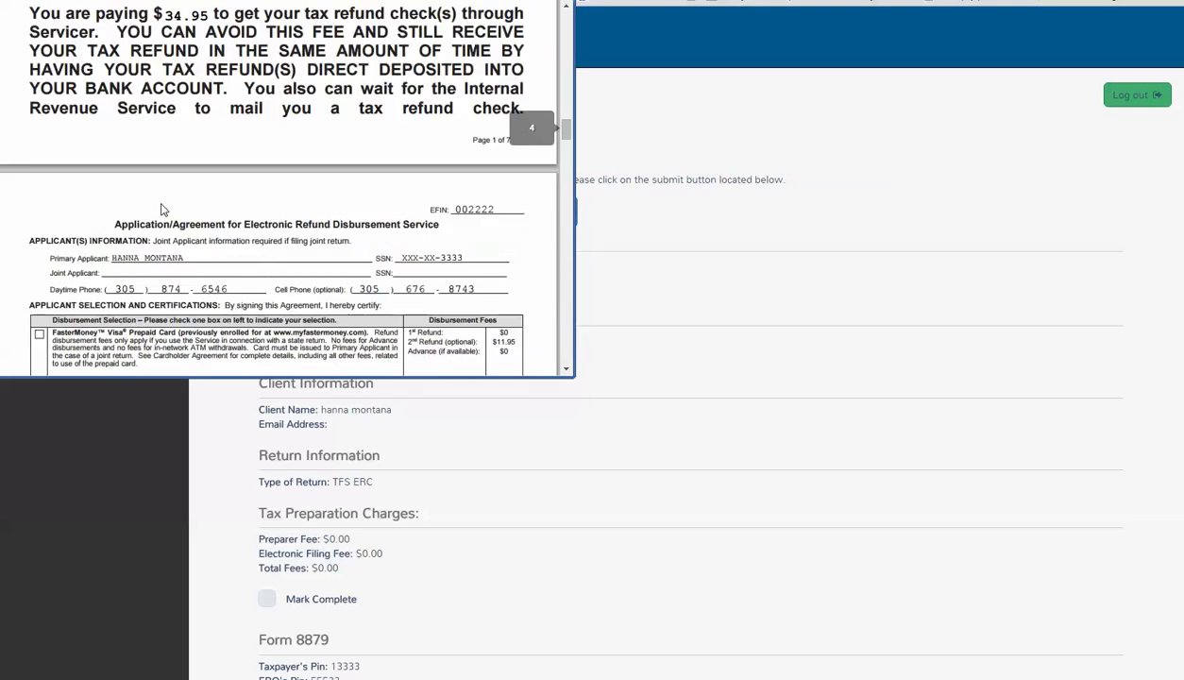
scroll(161, 210, down, 5)
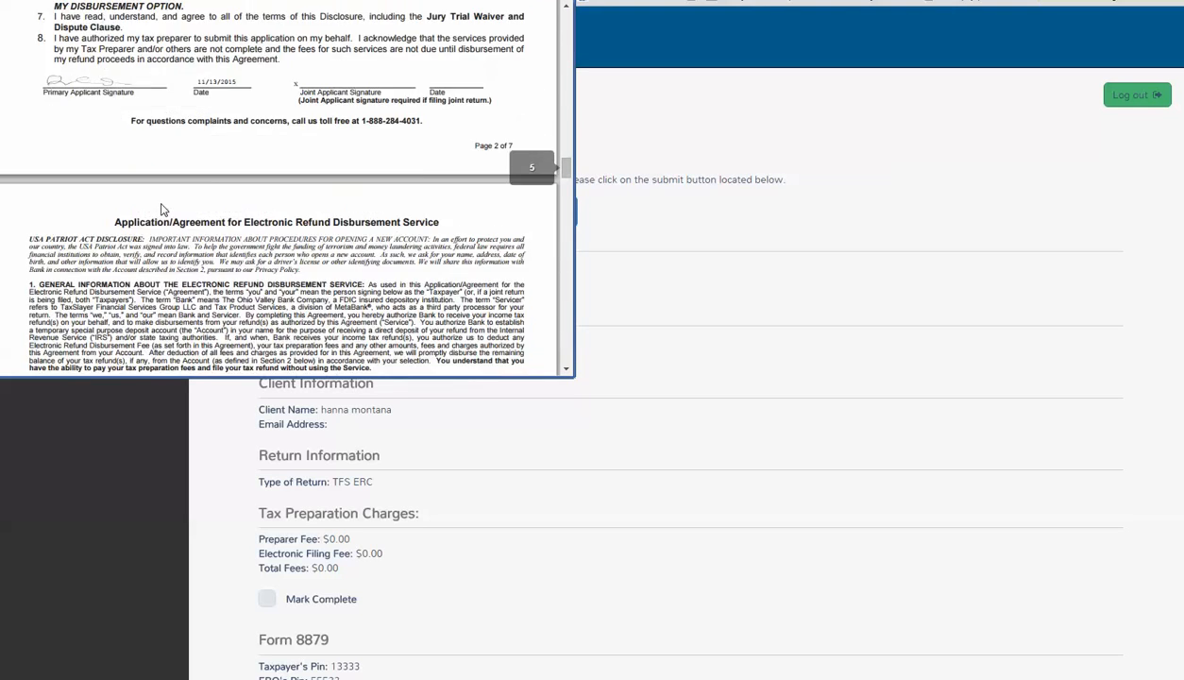
scroll(161, 210, up, 1)
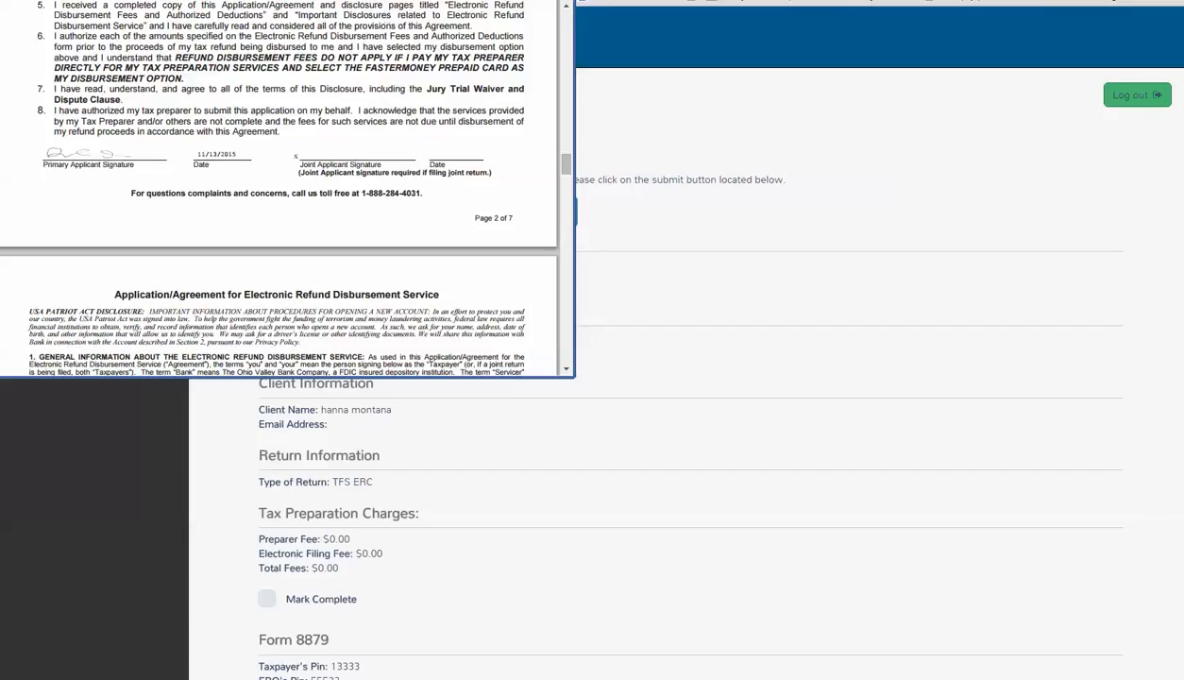
click(557, 1)
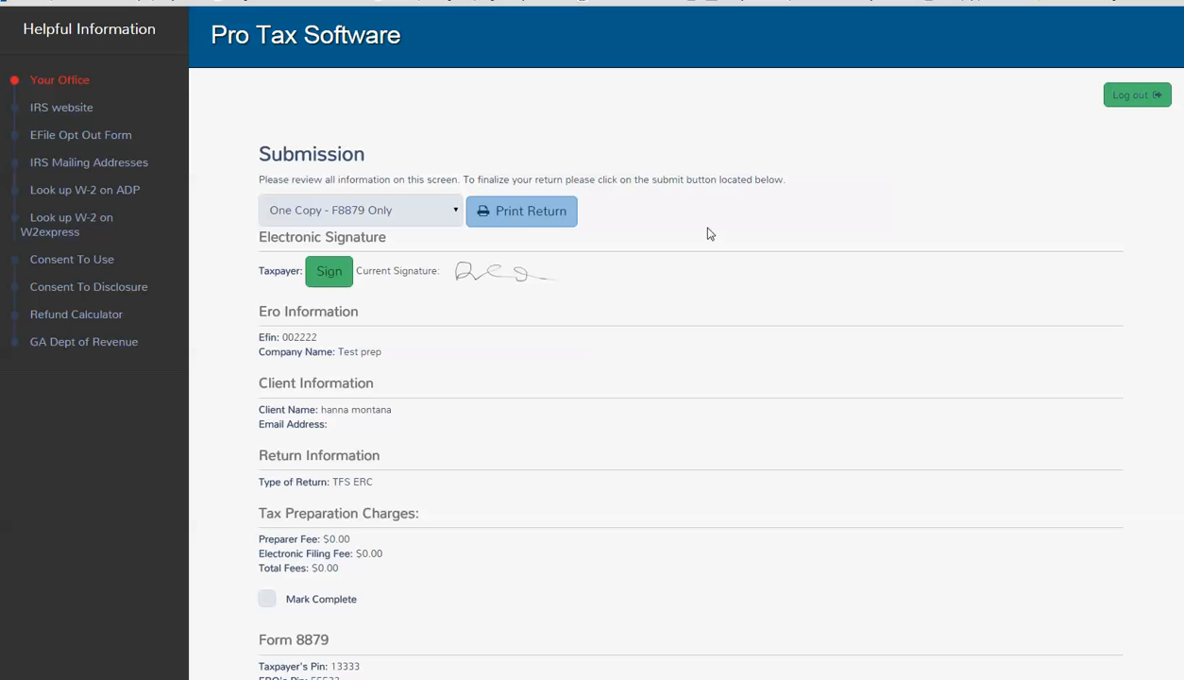
Step: Review the rest of the Submission page and close it to return to the return's Calculation Summary
scroll(817, 221, down, 5)
scroll(816, 308, up, 5)
click(999, 1)
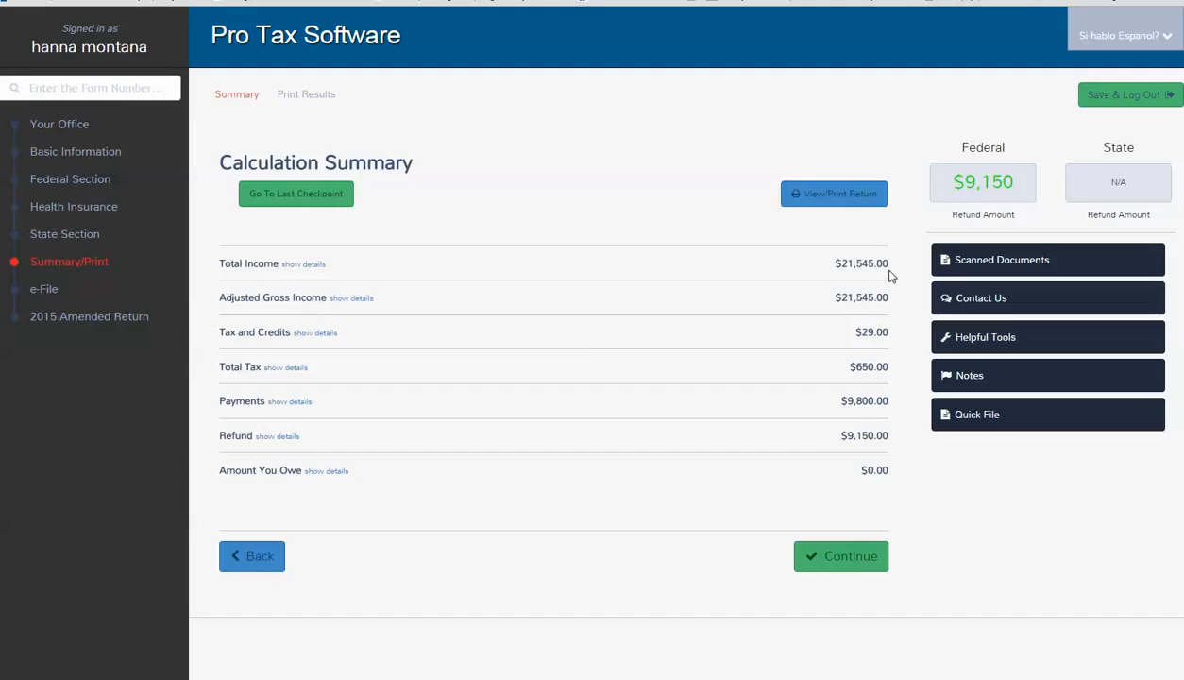
Step: Upload Penguins.jpg from Sample Pictures to the scanned documents from within the client's return, and close the upload page
click(987, 260)
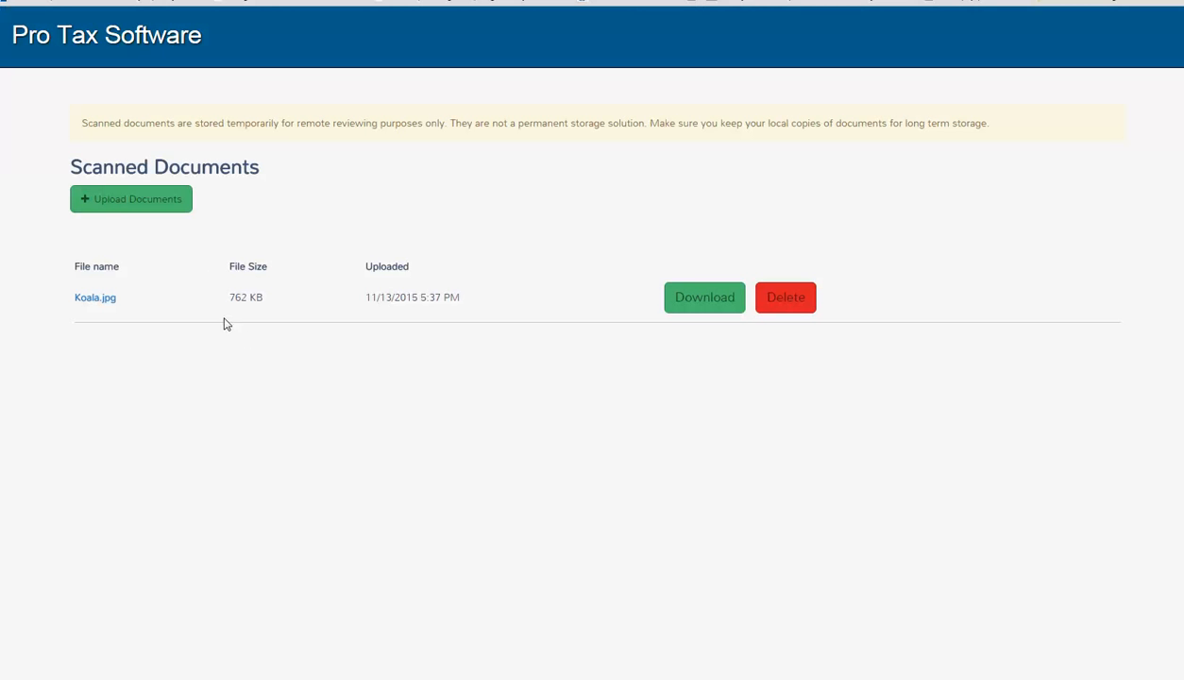
click(164, 209)
click(266, 245)
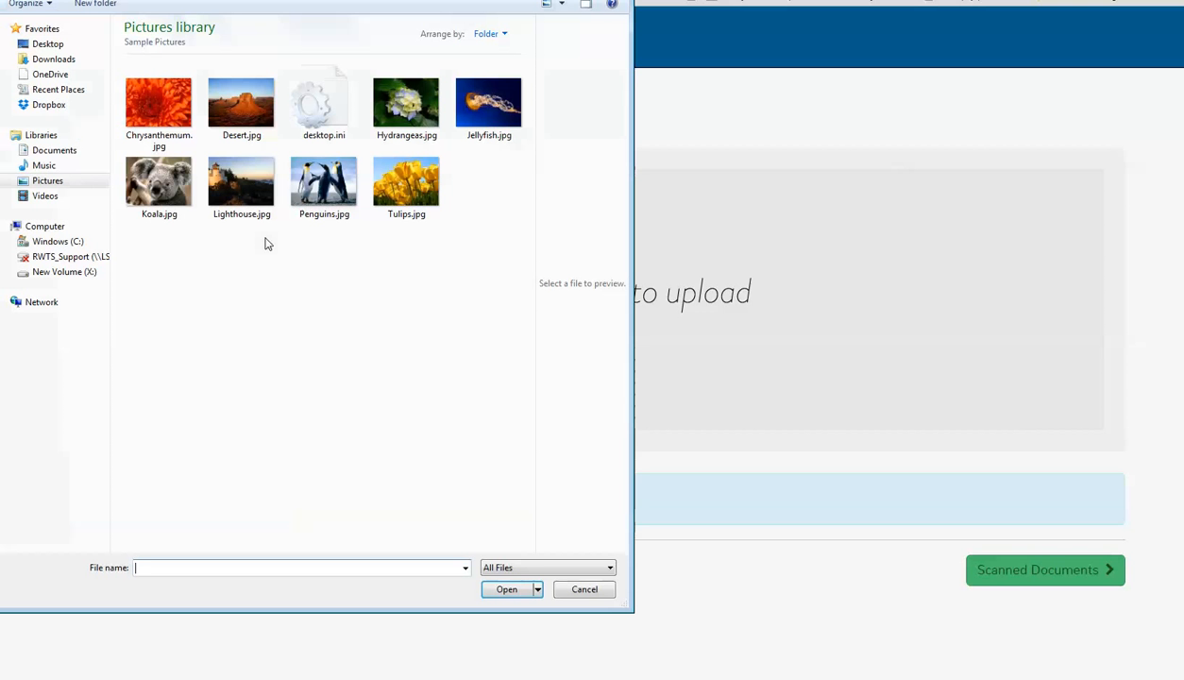
click(323, 187)
click(506, 591)
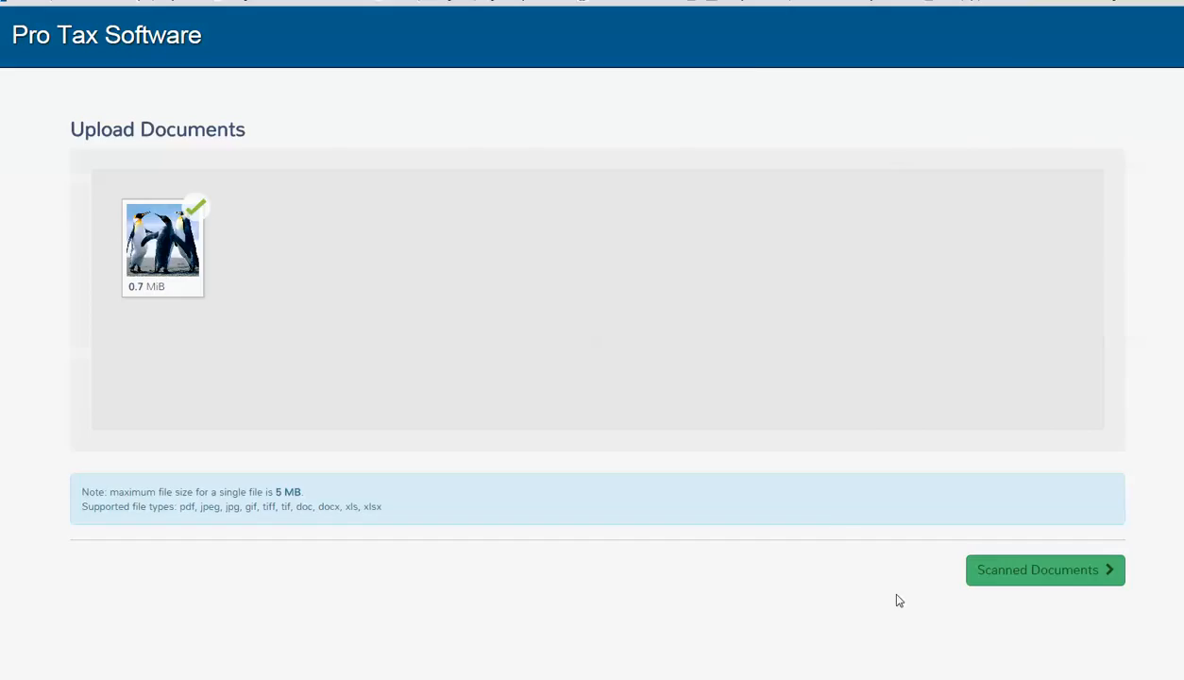
key(ctrl+w)
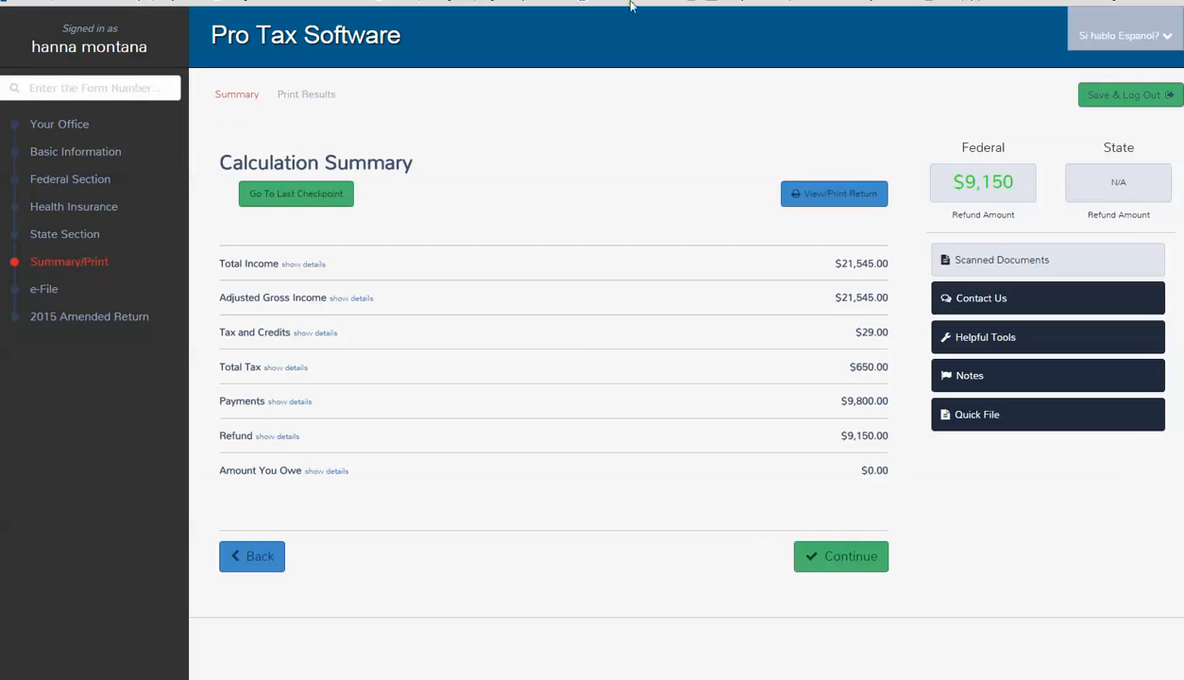